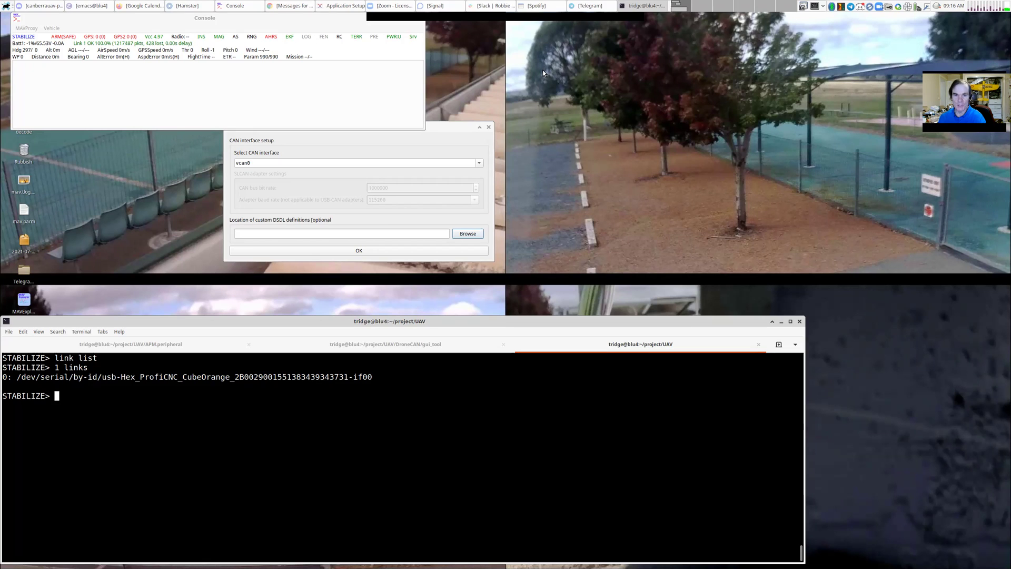
- Move the Application Setup dialog into view and list the available CAN interfaces, including mavcan::14550
{"action": "left_click_drag", "start_coordinate": [452, 126], "coordinate": [450, 151]}
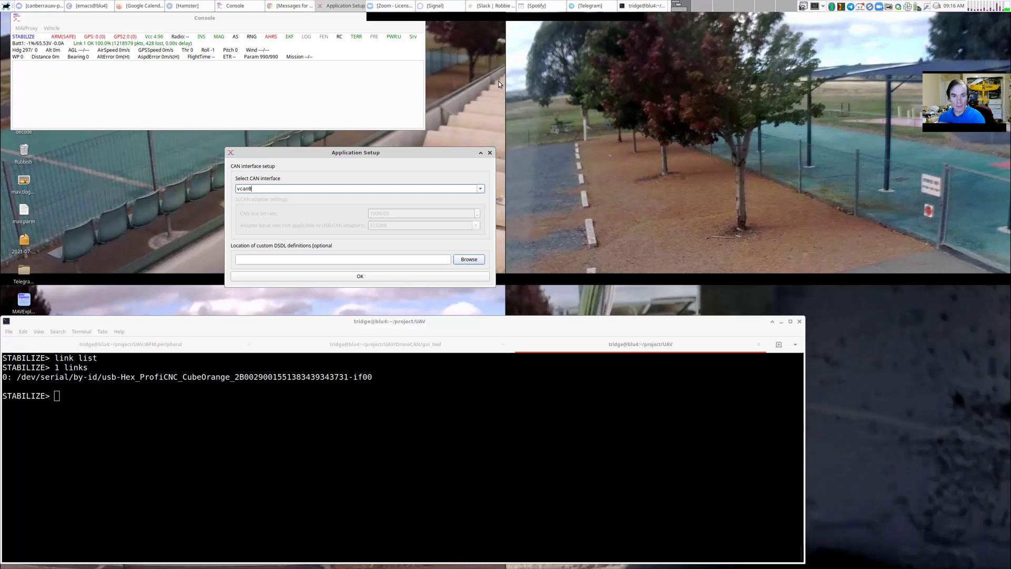
{"action": "left_click_drag", "start_coordinate": [419, 151], "coordinate": [528, 142]}
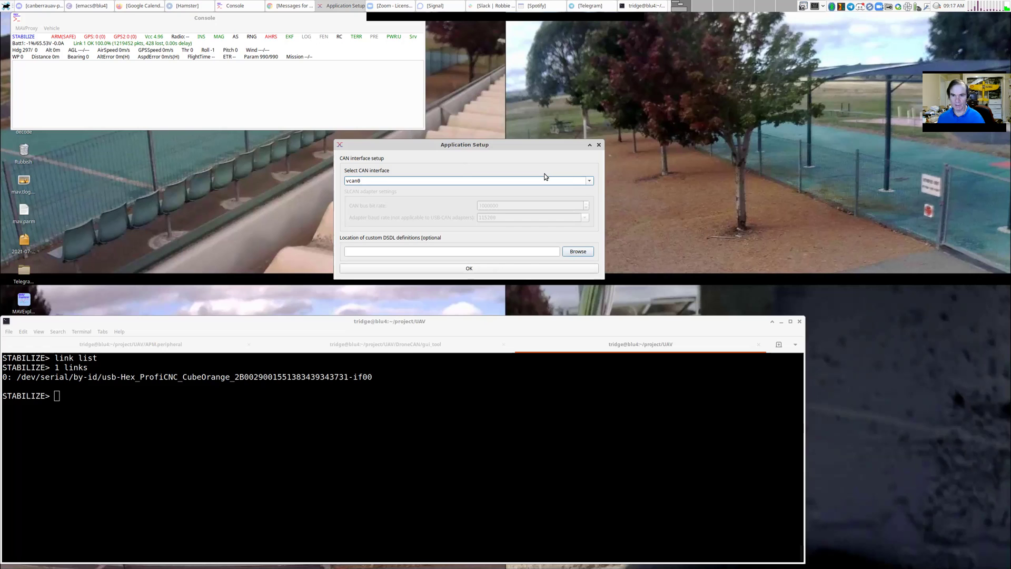
{"action": "left_click", "coordinate": [589, 181]}
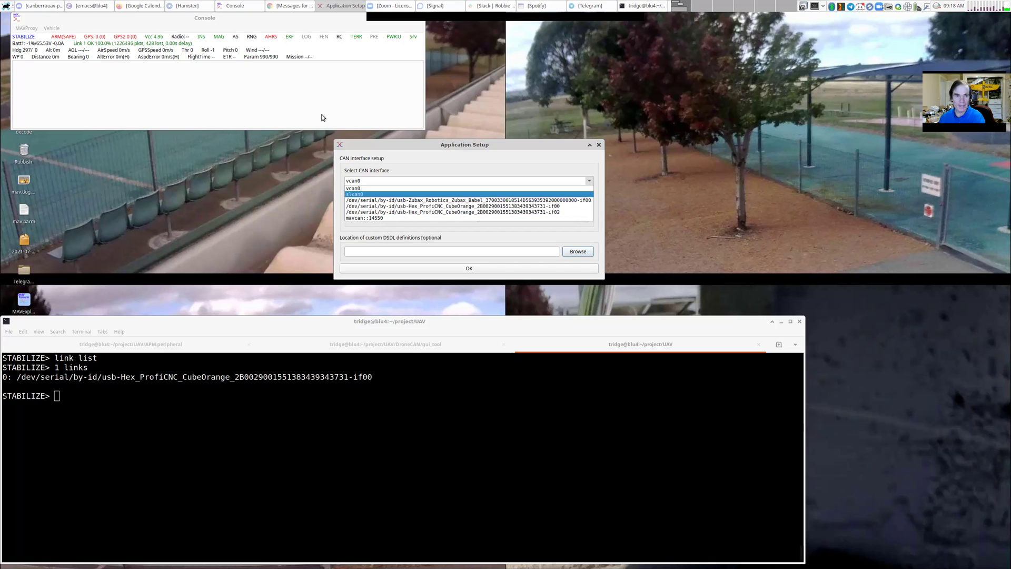
- Close the interface list, keeping vcan0, and select the CubeOrange device path in the MAVProxy terminal
{"action": "left_click", "coordinate": [309, 93]}
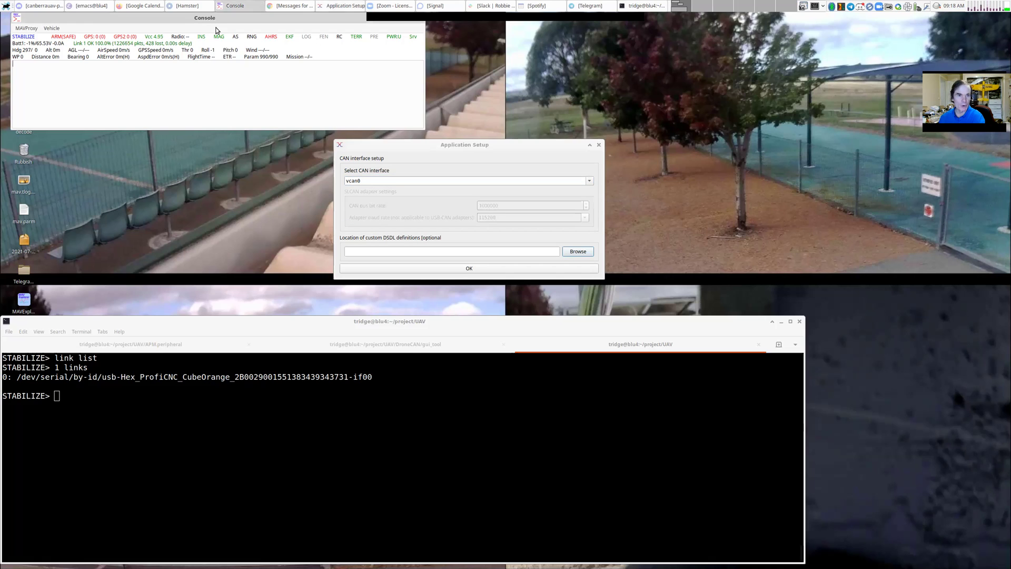
{"action": "left_click", "coordinate": [170, 376]}
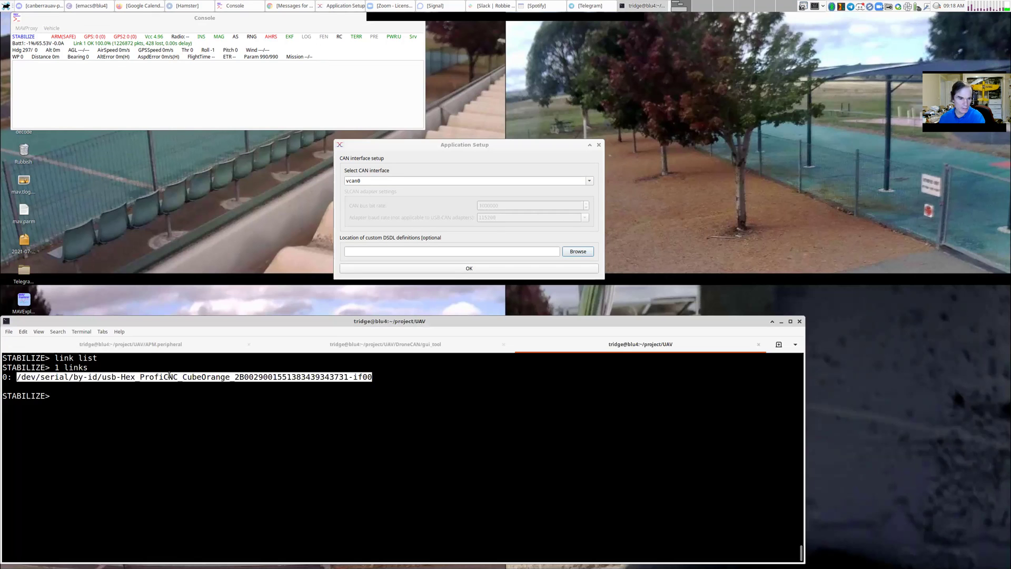
{"action": "triple_click", "coordinate": [170, 375]}
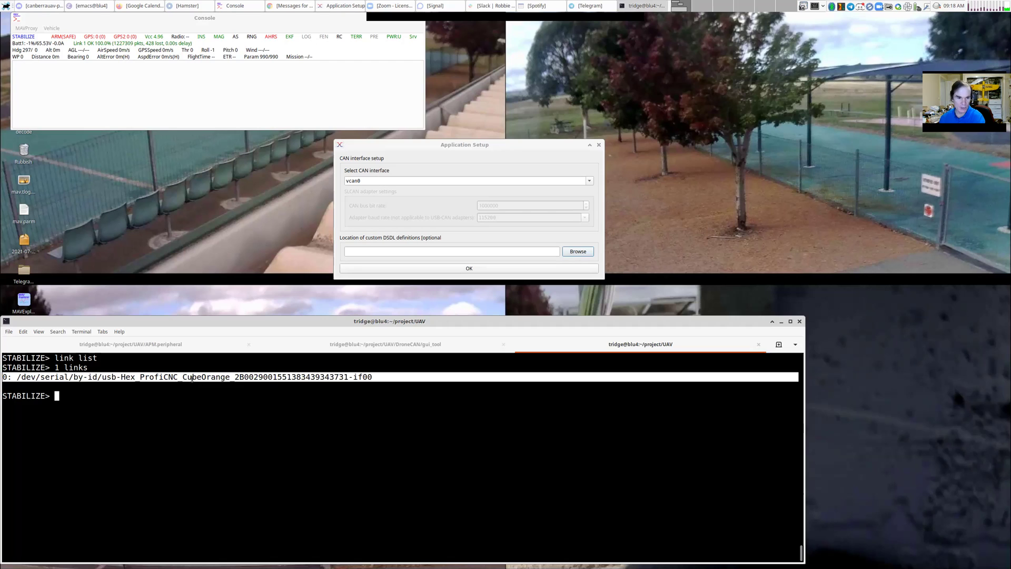
{"action": "double_click", "coordinate": [159, 377]}
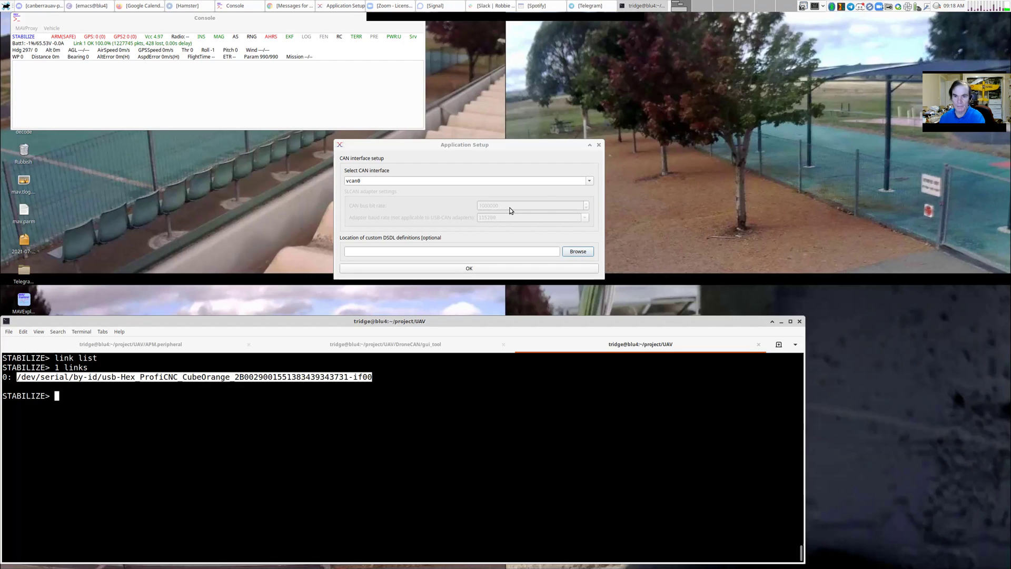
{"action": "triple_click", "coordinate": [327, 419]}
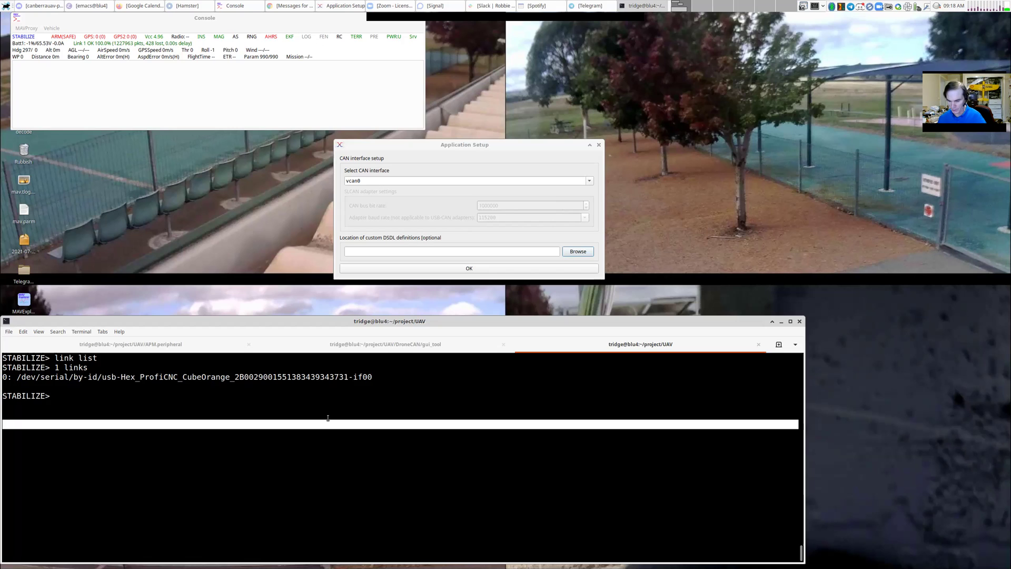
- Clear the MAVProxy screen and run 'output', showing one output at 127.0.0.1:14550
{"action": "key", "text": "Return"}
{"action": "key", "text": "Return"}
{"action": "key", "text": "ctrl+l"}
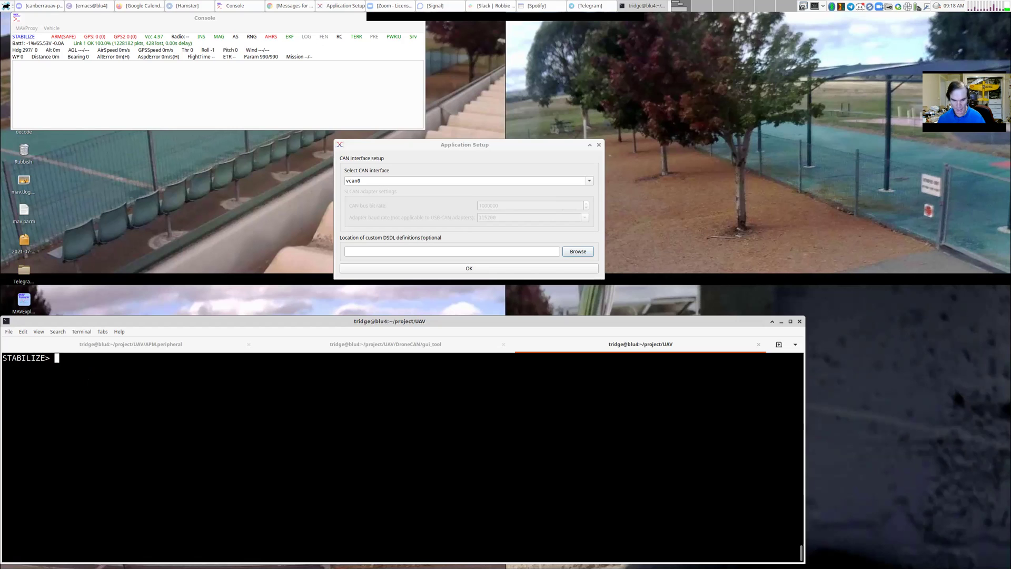
{"action": "type", "text": "output"}
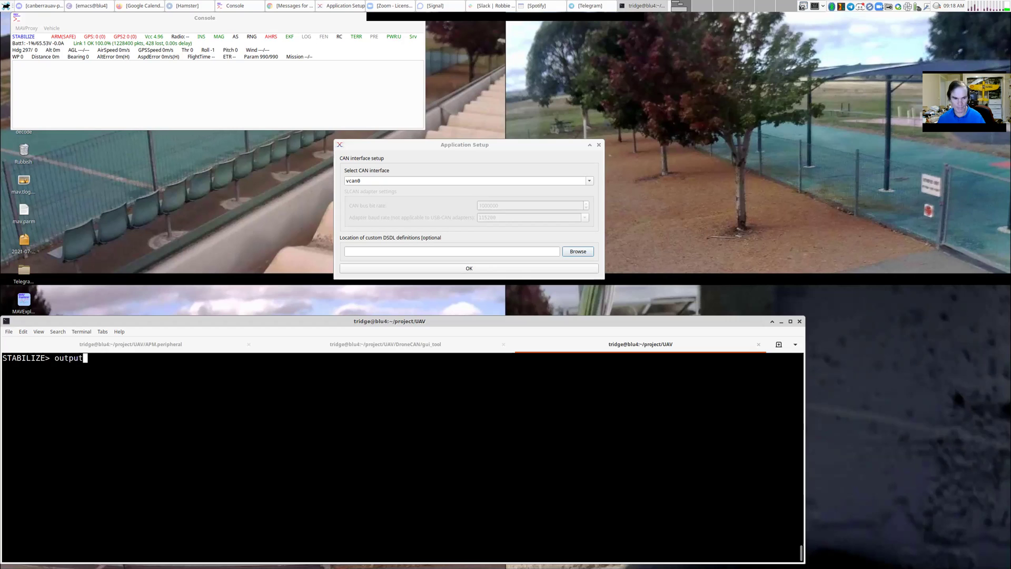
{"action": "key", "text": "Return"}
{"action": "key", "text": "Return"}
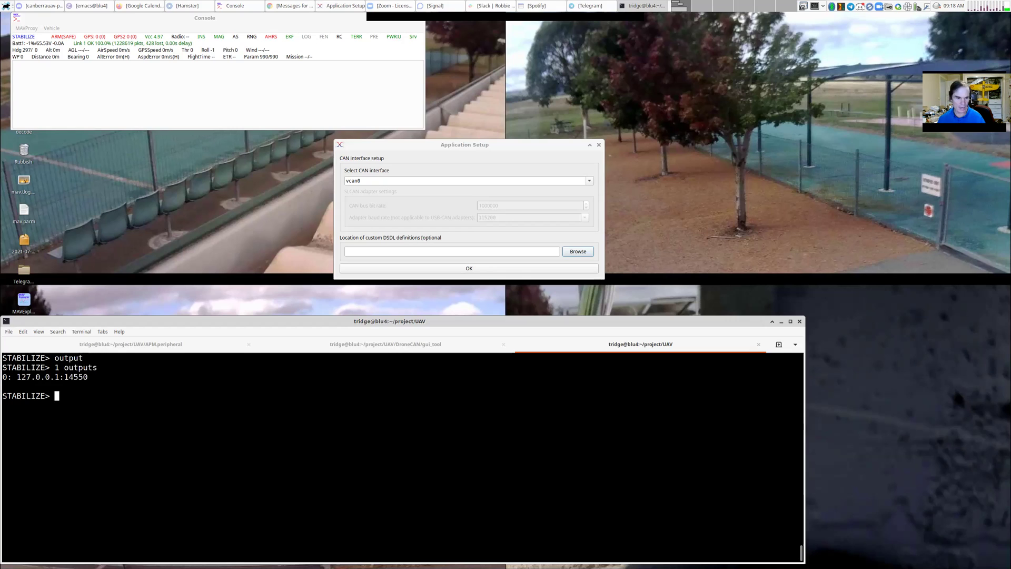
{"action": "triple_click", "coordinate": [76, 378]}
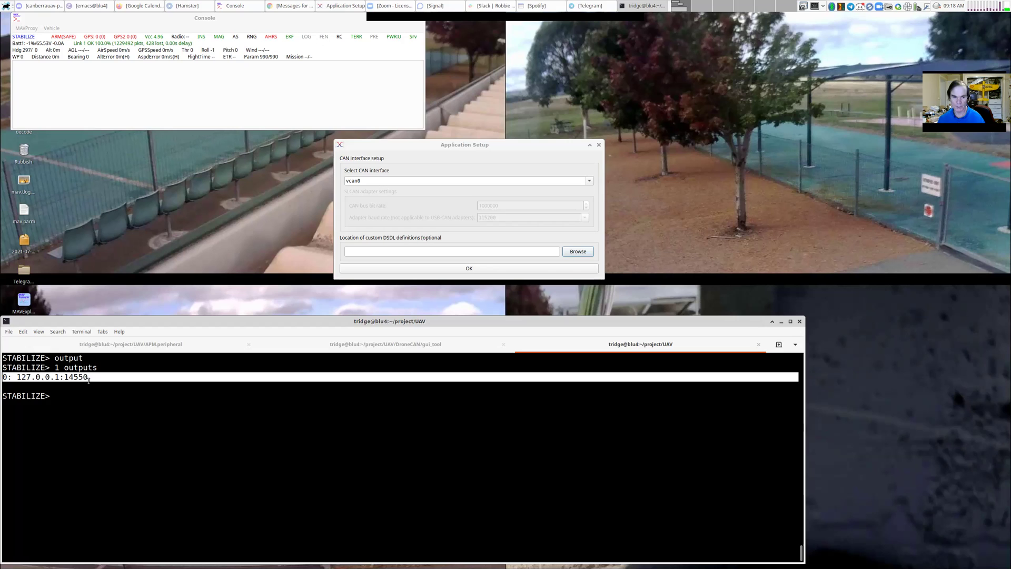
{"action": "left_click", "coordinate": [88, 379]}
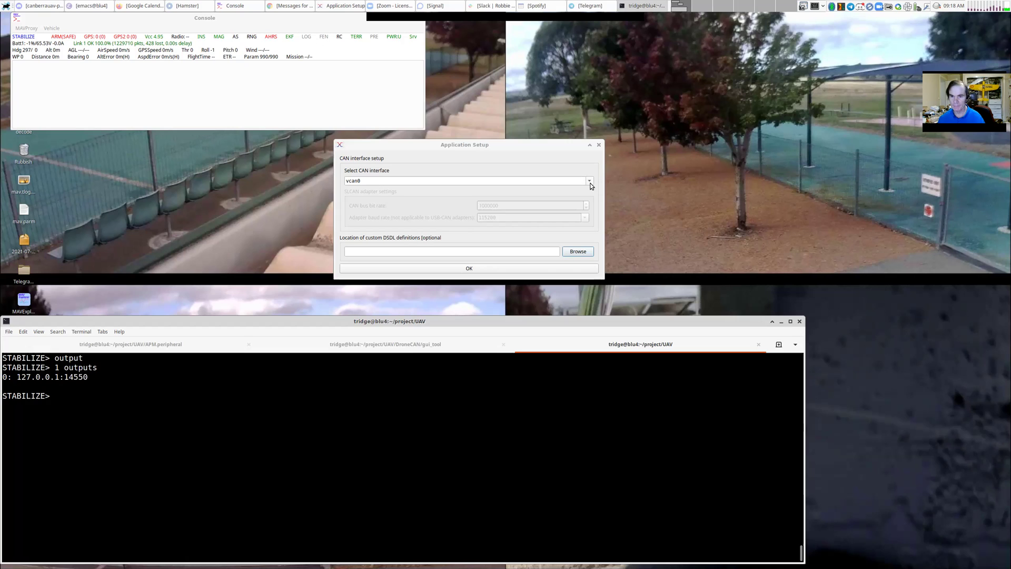
- Connect via mavcan::14550 as local node 127, bringing nodes 10 and 125 FreeflyRTK online
{"action": "left_click", "coordinate": [589, 181]}
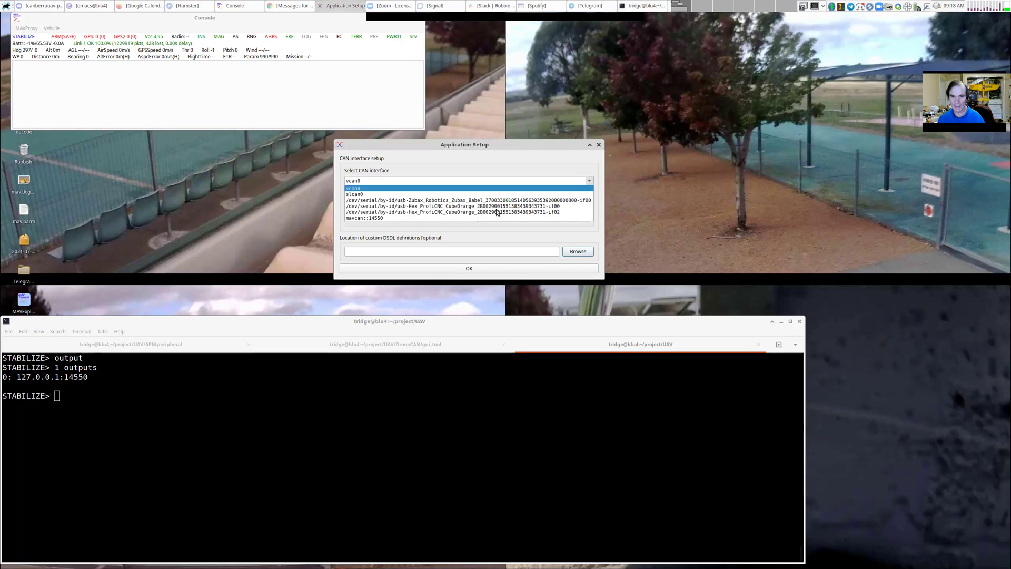
{"action": "left_click", "coordinate": [381, 218]}
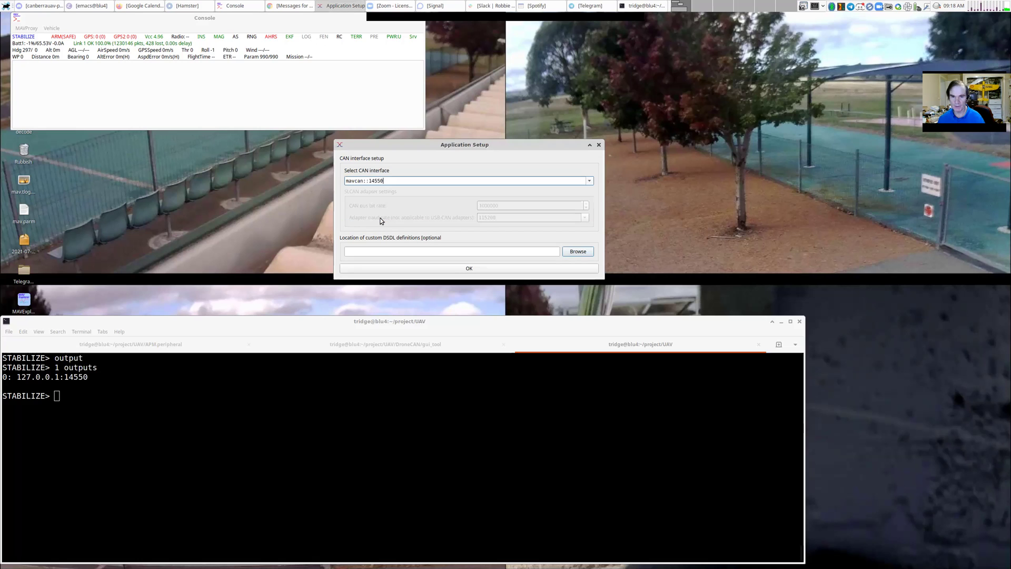
{"action": "left_click", "coordinate": [450, 268]}
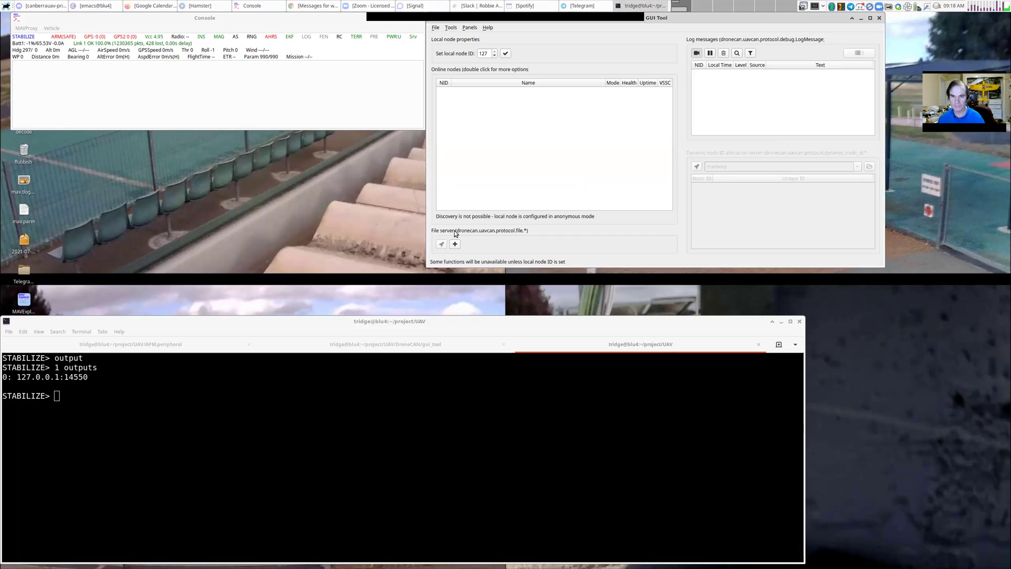
{"action": "left_click", "coordinate": [505, 55]}
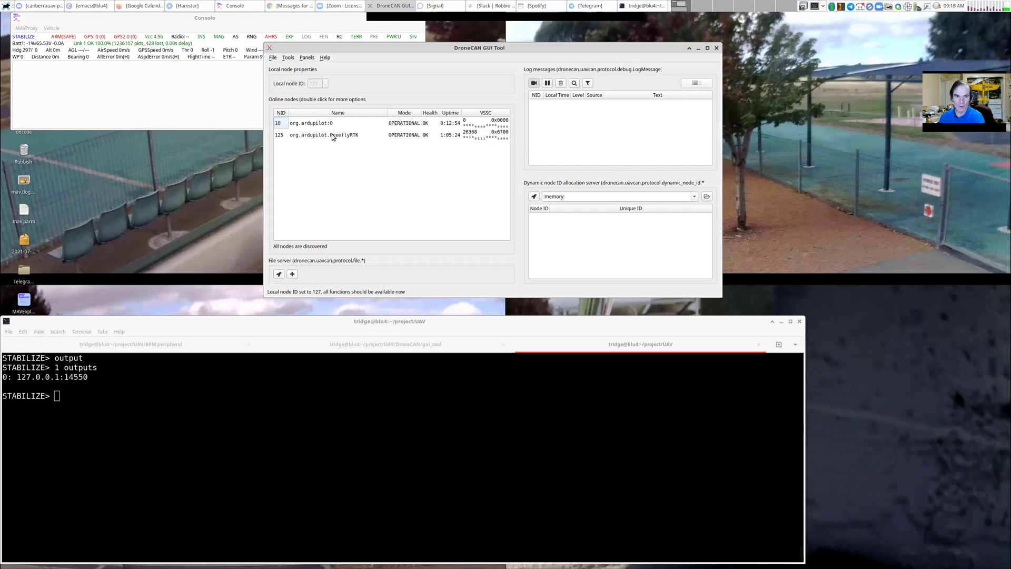
- Clear the MAVProxy terminal and run 'status CAN_FRAME' twice
{"action": "left_click", "coordinate": [240, 319]}
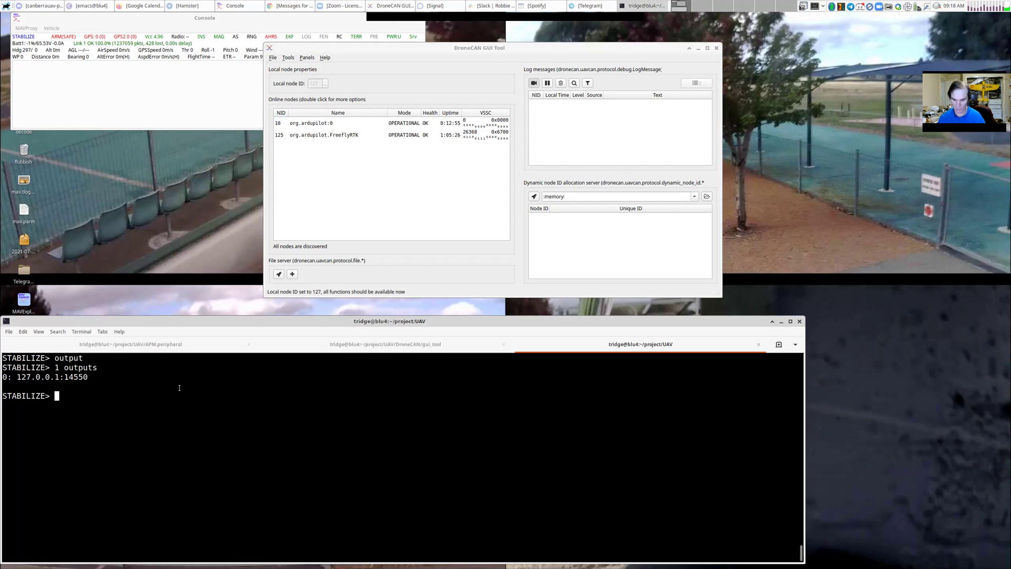
{"action": "key", "text": "ctrl+l"}
{"action": "key", "text": "Return"}
{"action": "key", "text": "Return"}
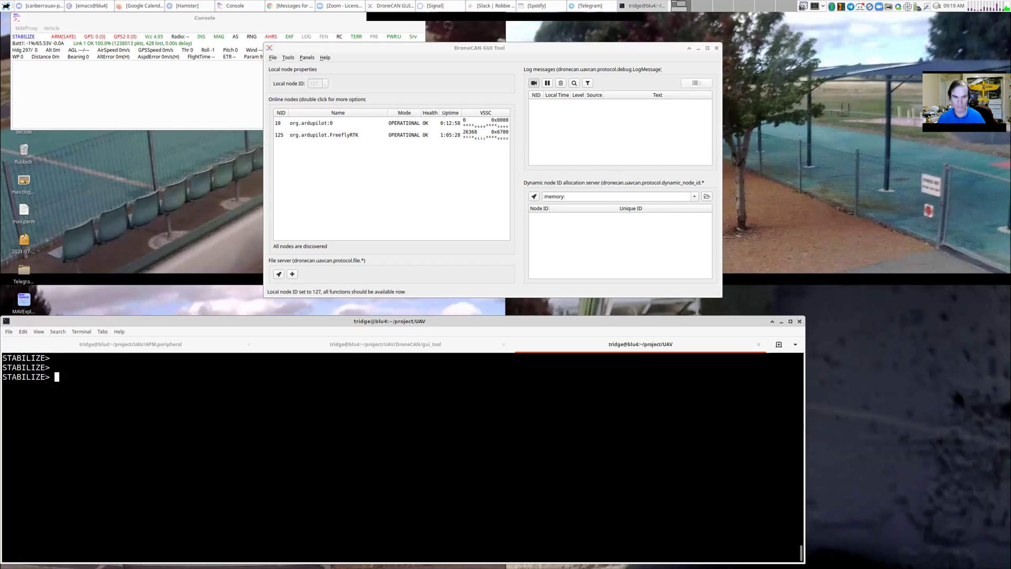
{"action": "type", "text": "status CAN_FRAME"}
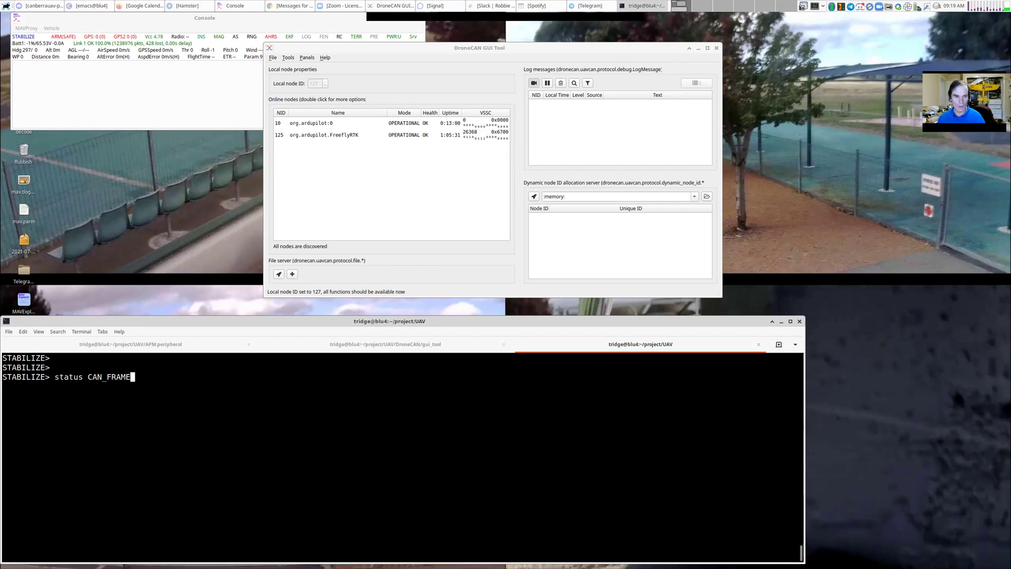
{"action": "key", "text": "Return"}
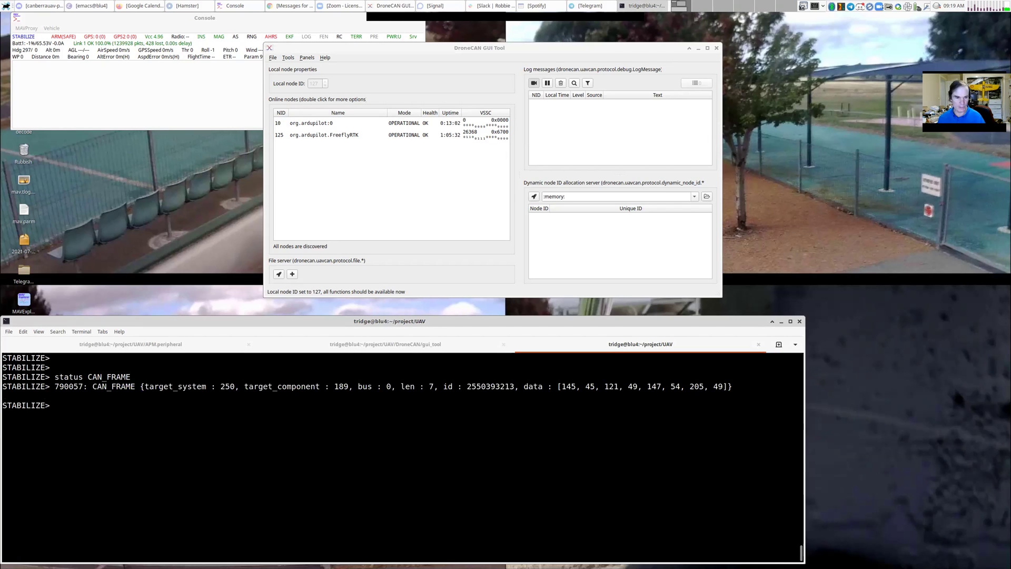
{"action": "key", "text": "Up"}
{"action": "key", "text": "Return"}
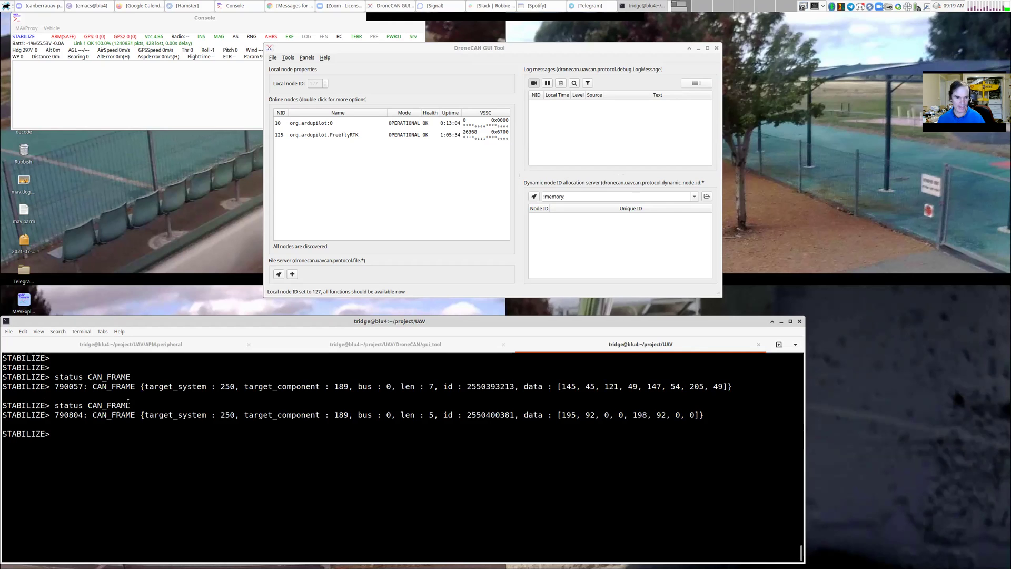
- Inspect the CAN_FRAME bus, id and data bytes, then rerun the status query for the newest frame
{"action": "triple_click", "coordinate": [191, 414]}
{"action": "left_click", "coordinate": [190, 409]}
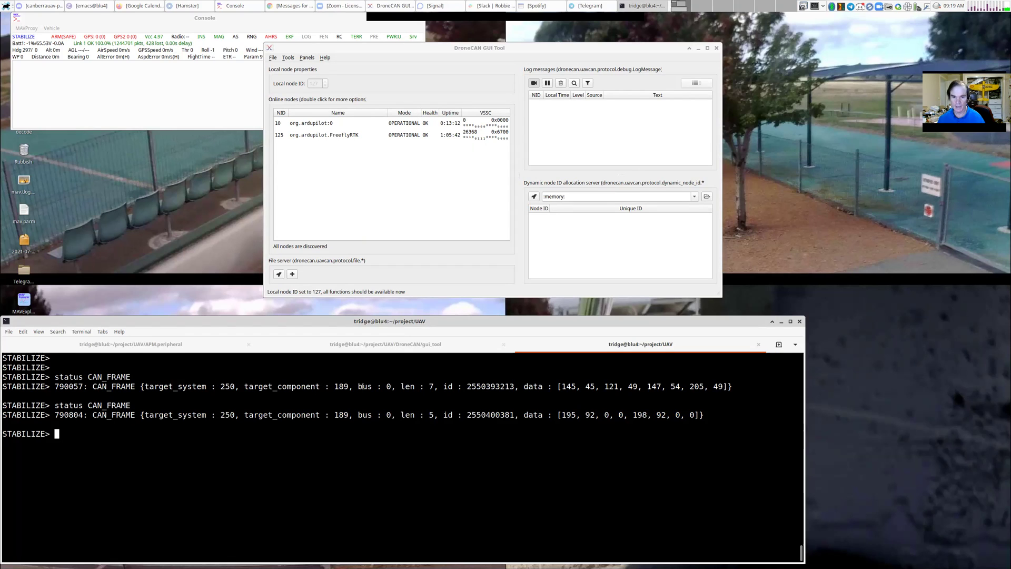
{"action": "left_click_drag", "start_coordinate": [358, 386], "coordinate": [392, 387]}
{"action": "left_click", "coordinate": [390, 387]}
{"action": "double_click", "coordinate": [481, 387]}
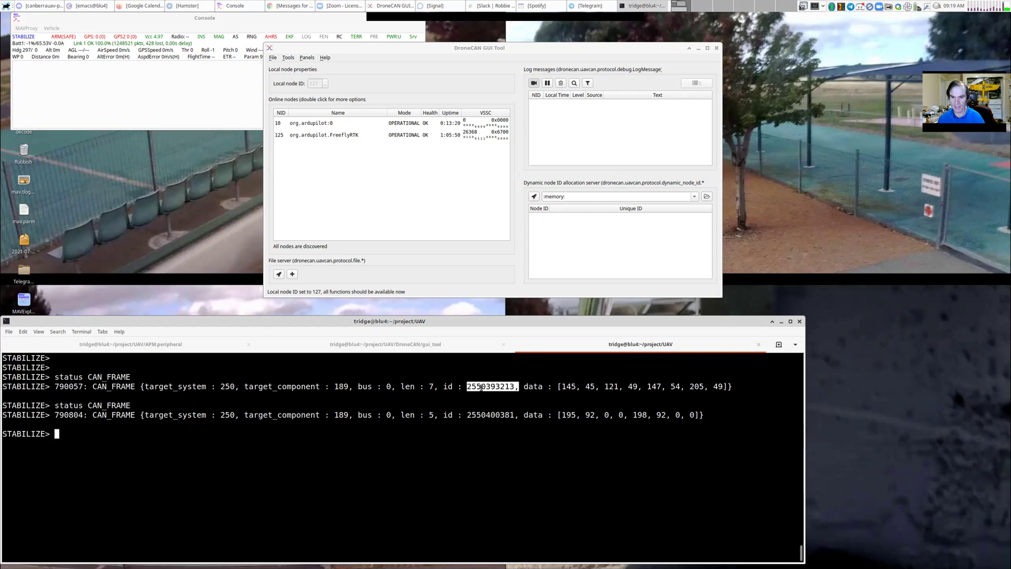
{"action": "left_click", "coordinate": [526, 386]}
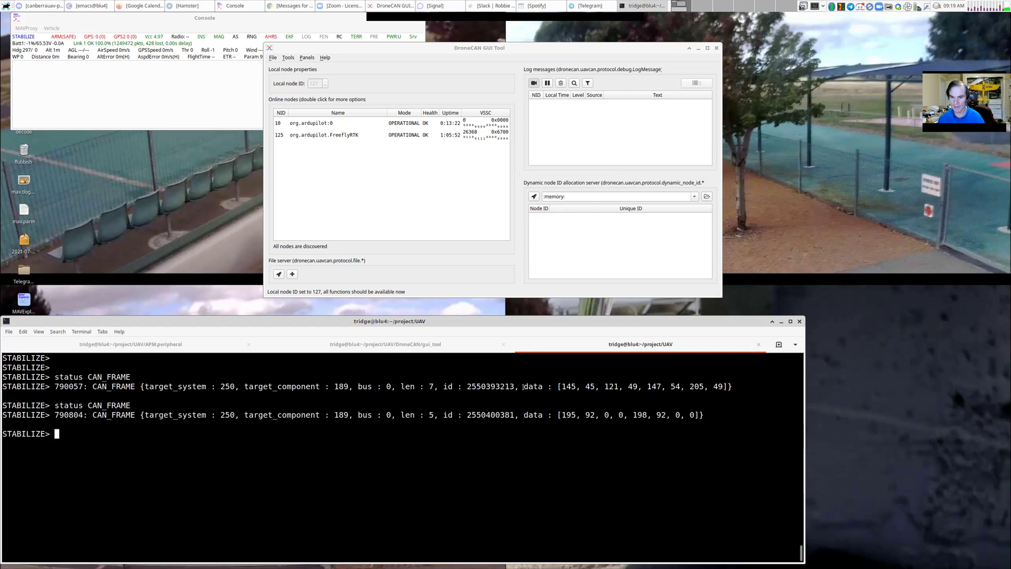
{"action": "left_click_drag", "start_coordinate": [524, 386], "coordinate": [727, 386]}
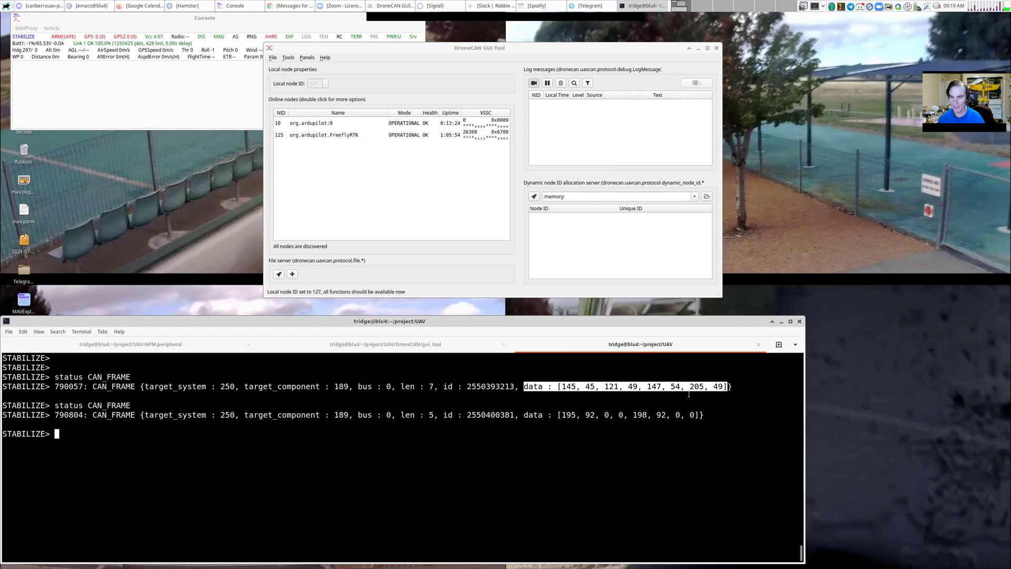
{"action": "left_click", "coordinate": [587, 385]}
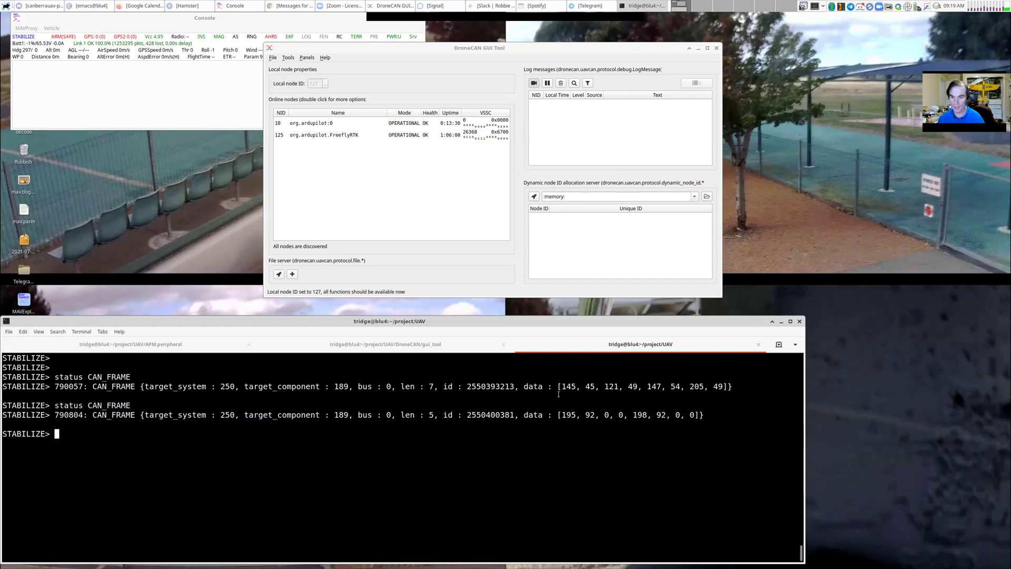
{"action": "key", "text": "Up"}
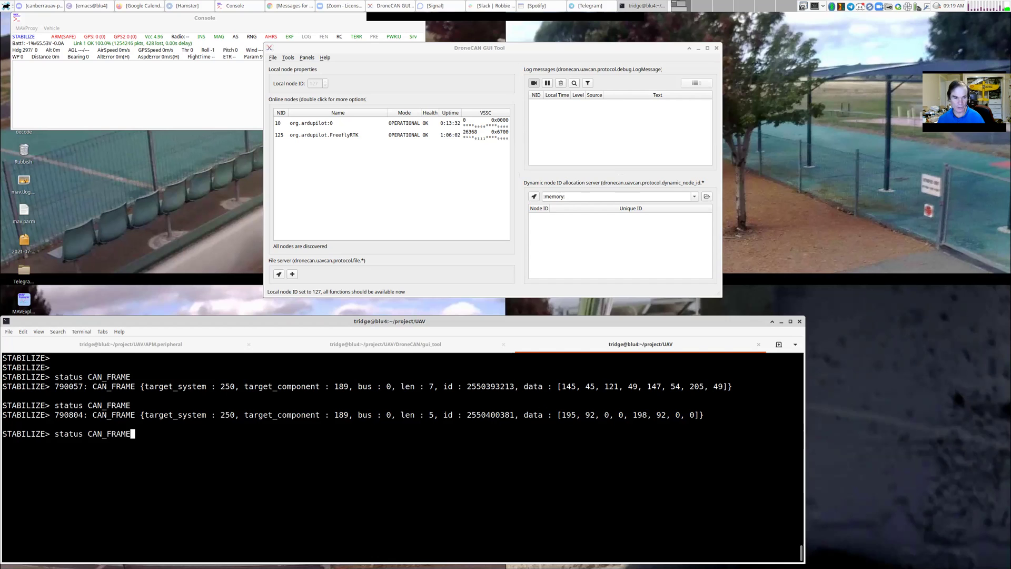
{"action": "key", "text": "ctrl+l"}
{"action": "key", "text": "Return"}
{"action": "key", "text": "Return"}
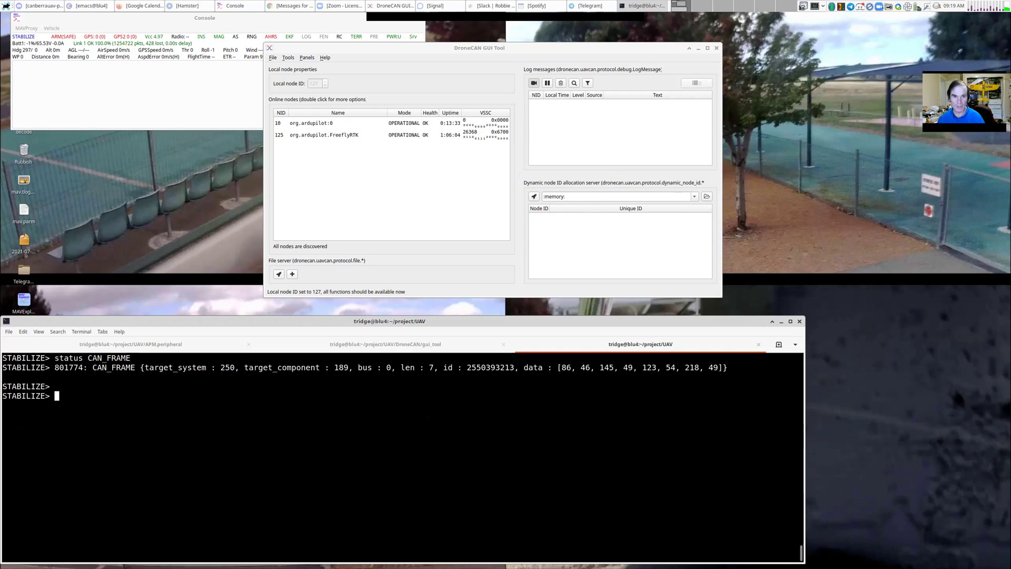
- Open Node Properties for node 125 org.ardupilot.FreeflyRTK and fetch all 57 parameters
{"action": "double_click", "coordinate": [331, 138]}
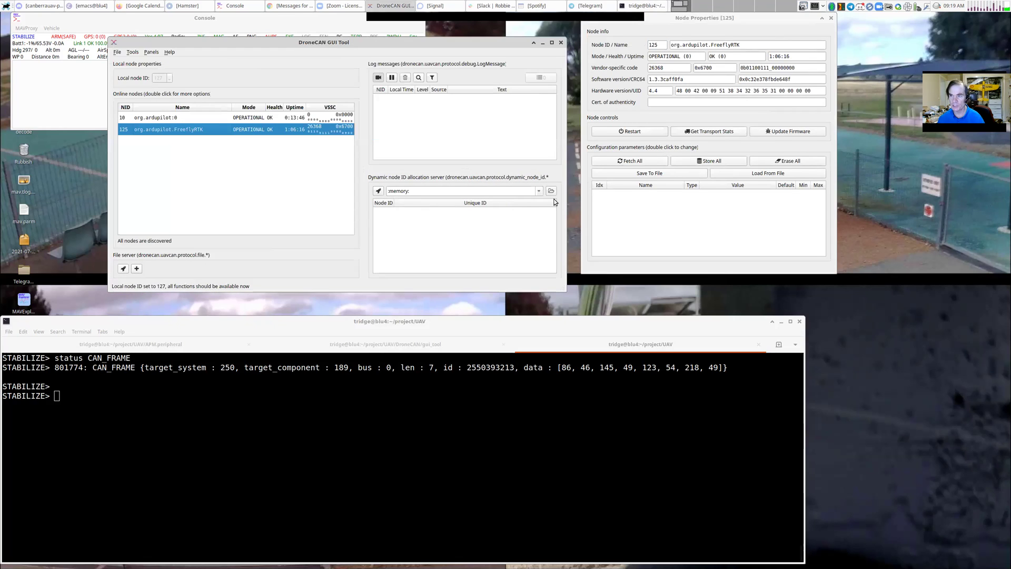
{"action": "left_click", "coordinate": [629, 162]}
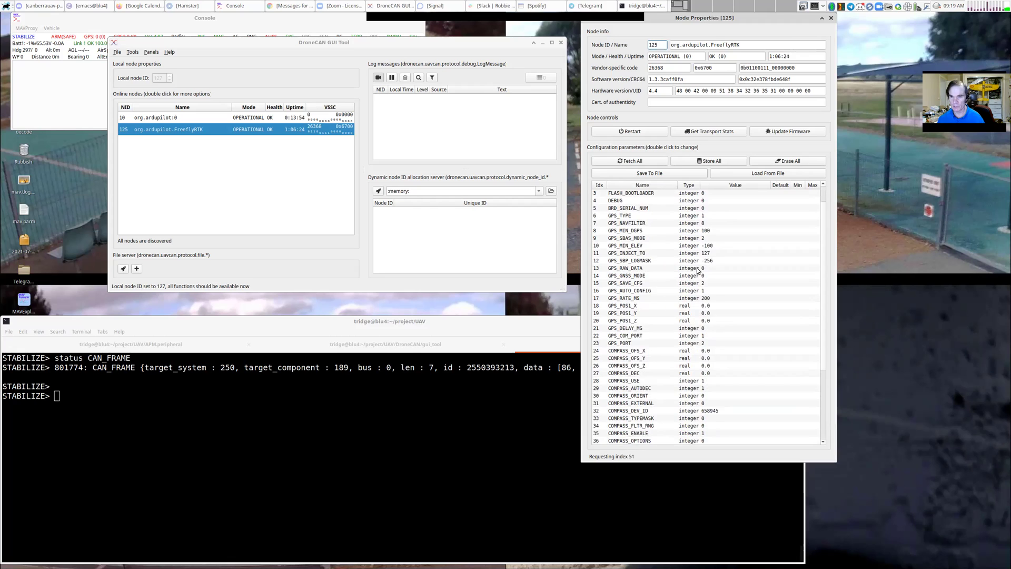
{"action": "scroll", "coordinate": [698, 270], "scroll_direction": "down", "scroll_amount": 5}
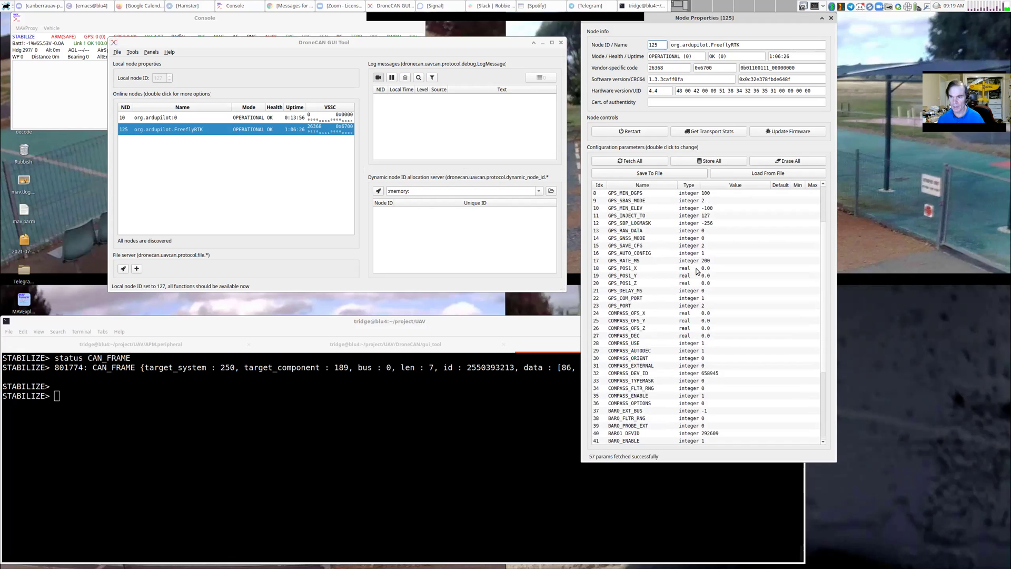
{"action": "scroll", "coordinate": [697, 269], "scroll_direction": "up", "scroll_amount": 3}
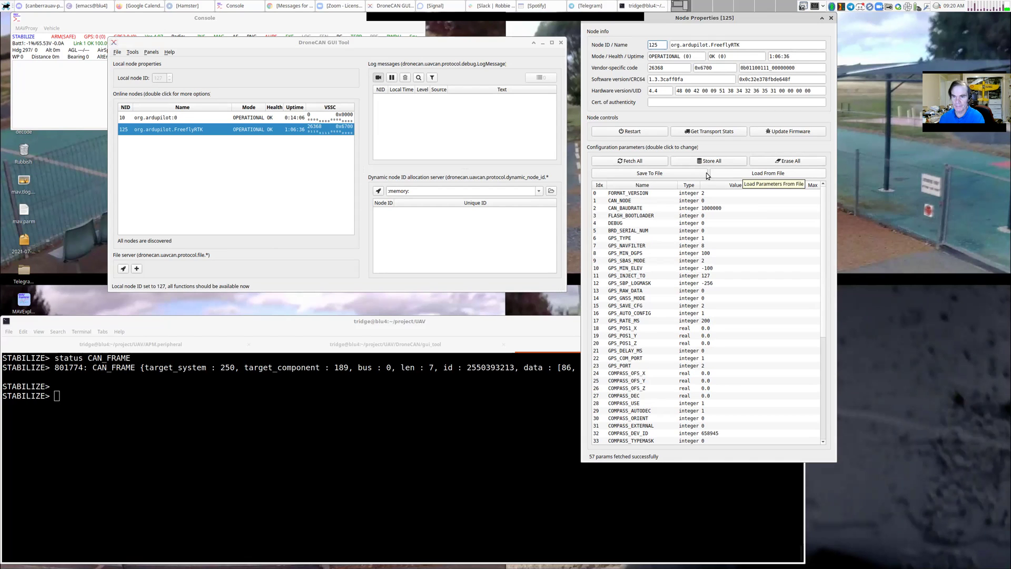
- Save the node's 57 parameters as test.parm in the gui_tool folder
{"action": "left_click", "coordinate": [693, 175]}
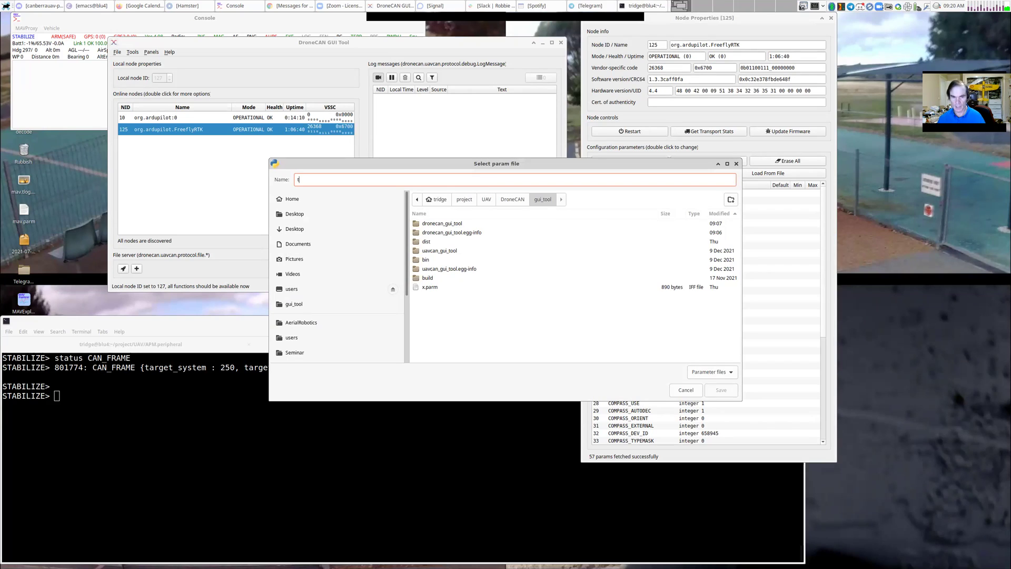
{"action": "type", "text": "test.parm"}
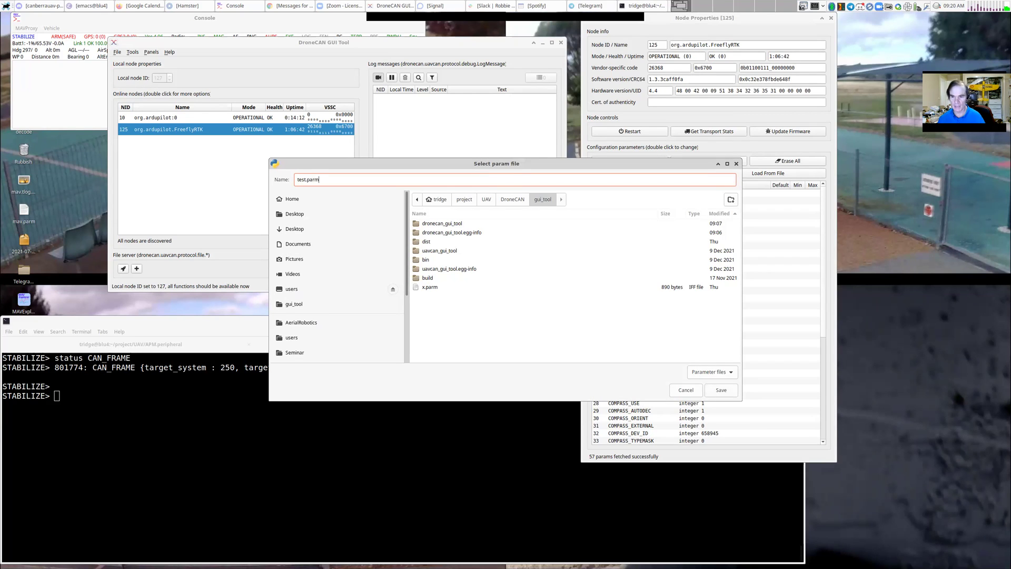
{"action": "left_click", "coordinate": [717, 392]}
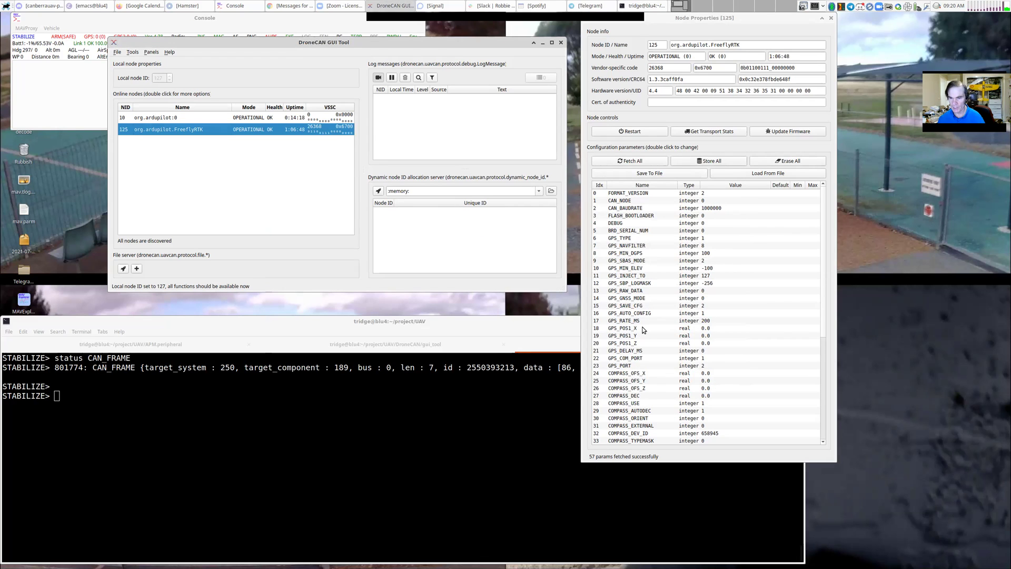
- Set GPS_POS1_X to 0.5, send it to the node, and refetch all parameters
{"action": "double_click", "coordinate": [643, 330]}
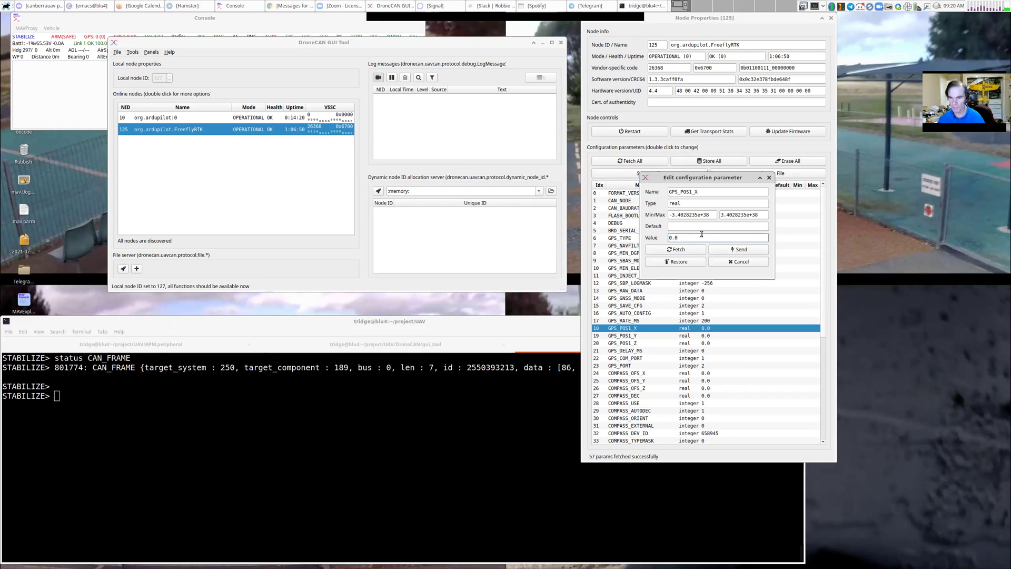
{"action": "type", "text": ".5"}
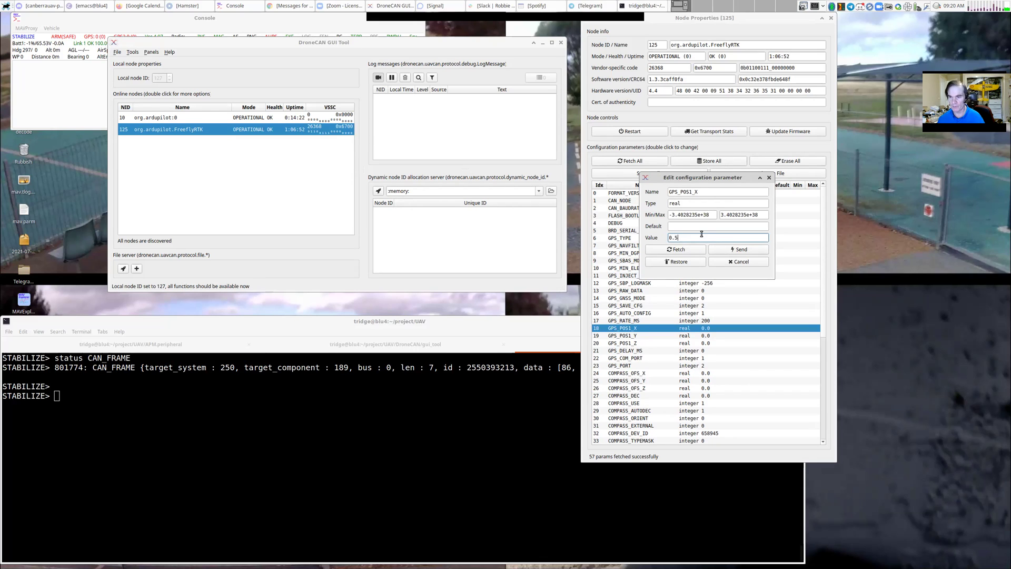
{"action": "left_click", "coordinate": [725, 249]}
{"action": "left_click", "coordinate": [738, 262]}
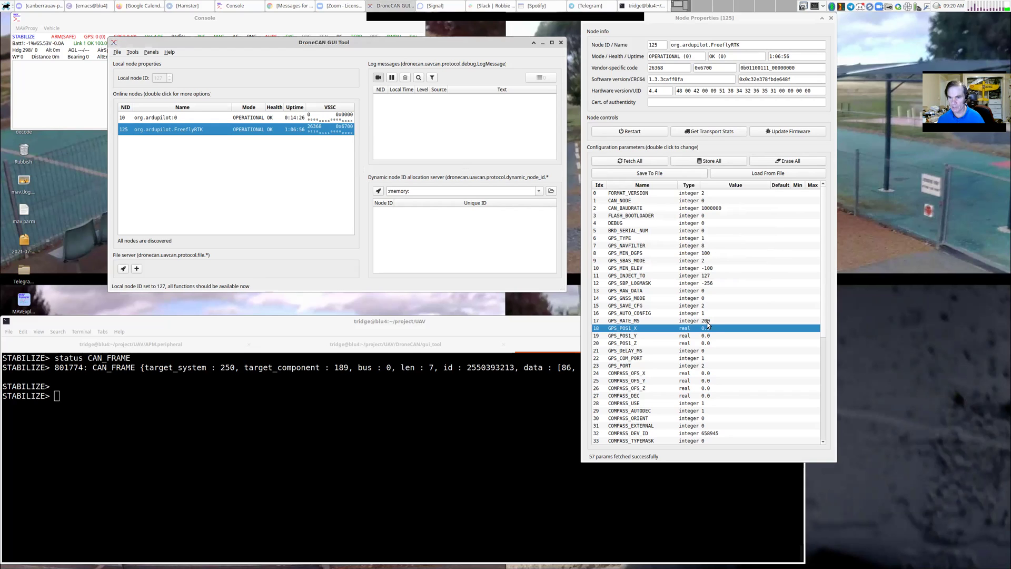
{"action": "left_click", "coordinate": [659, 162]}
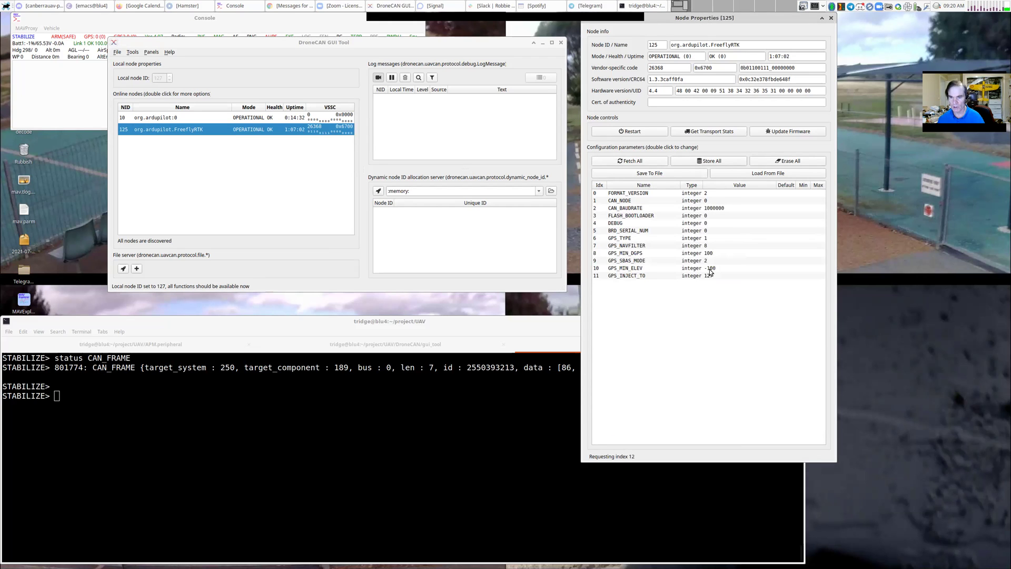
- Load test.parm back onto the node so GPS_POS1_X reads 0.0 again
{"action": "left_click", "coordinate": [773, 173]}
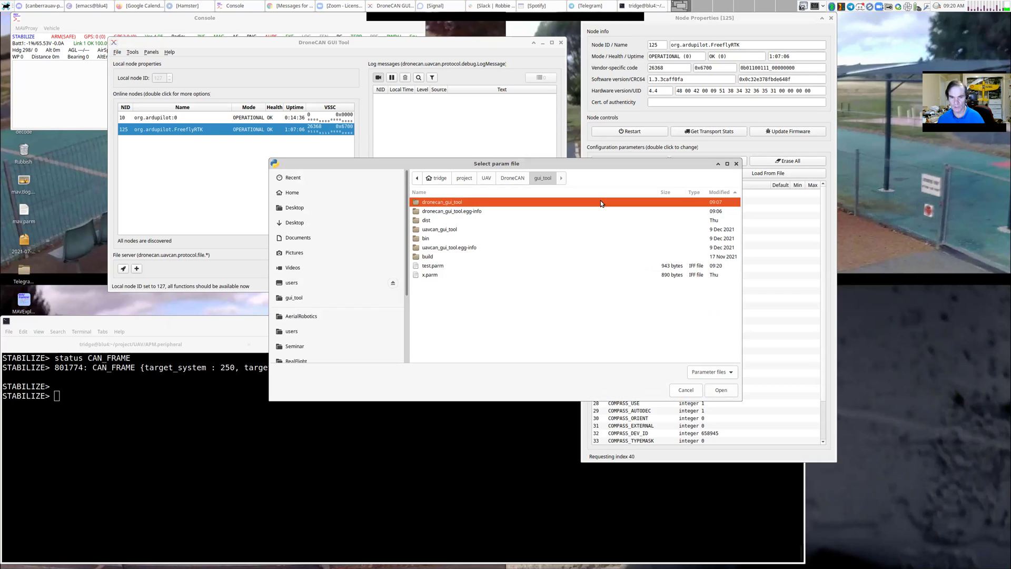
{"action": "left_click", "coordinate": [447, 271]}
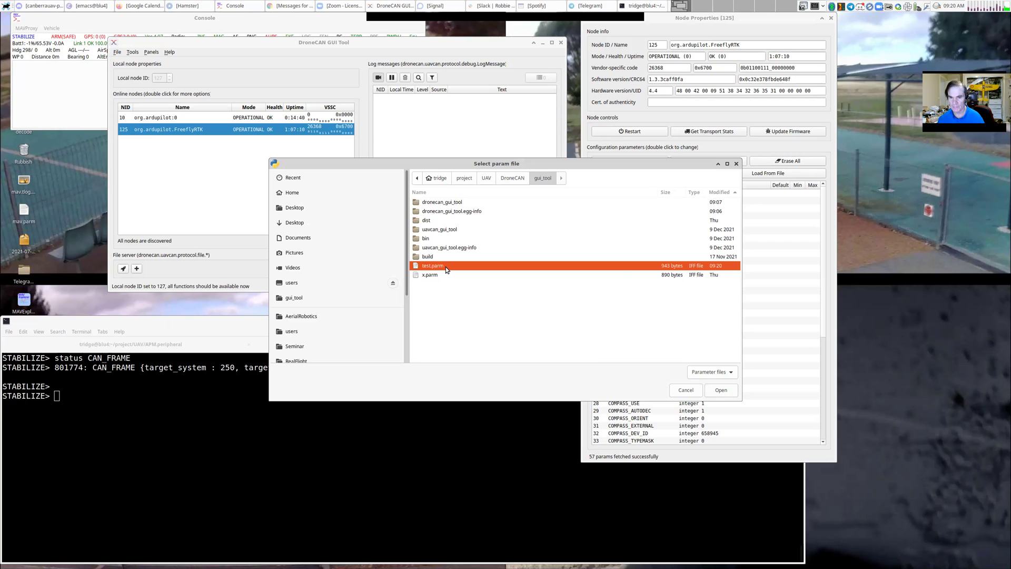
{"action": "double_click", "coordinate": [446, 266]}
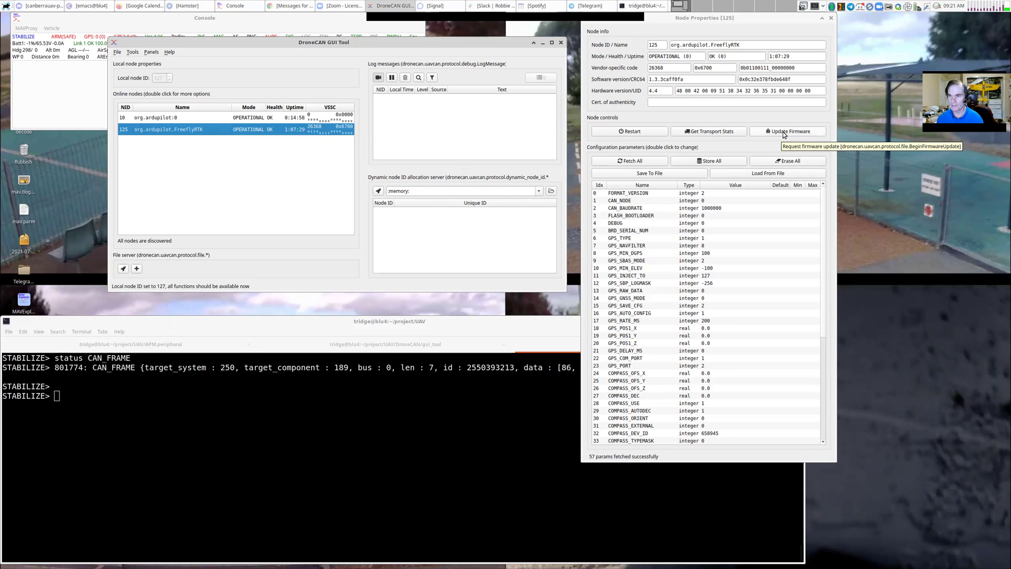
- Browse to the transfer folder, filter to ArduPilot firmware files, and pick FreeFlyRTK.apj
{"action": "left_click", "coordinate": [784, 132]}
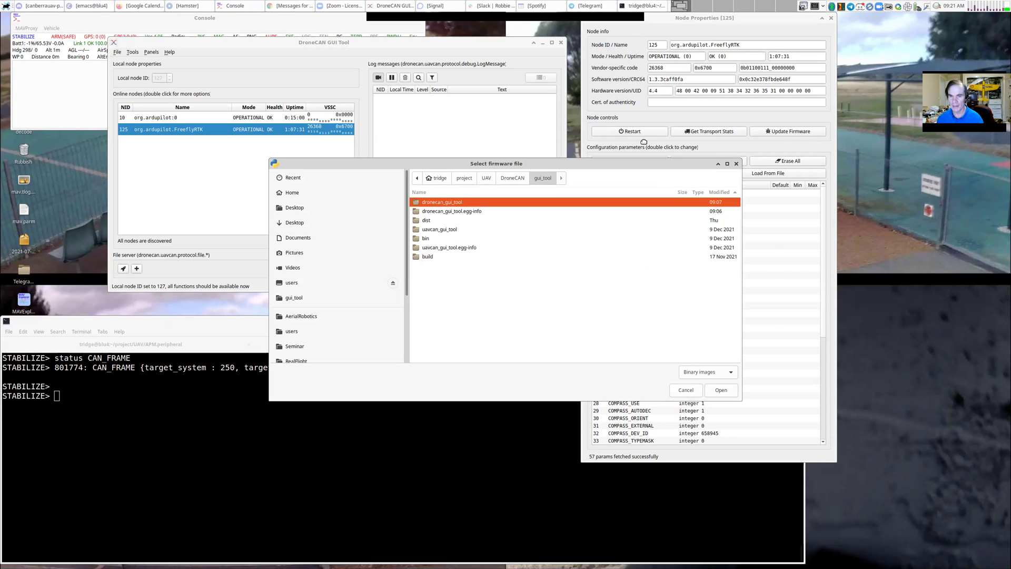
{"action": "scroll", "coordinate": [390, 163], "scroll_direction": "down", "scroll_amount": 4}
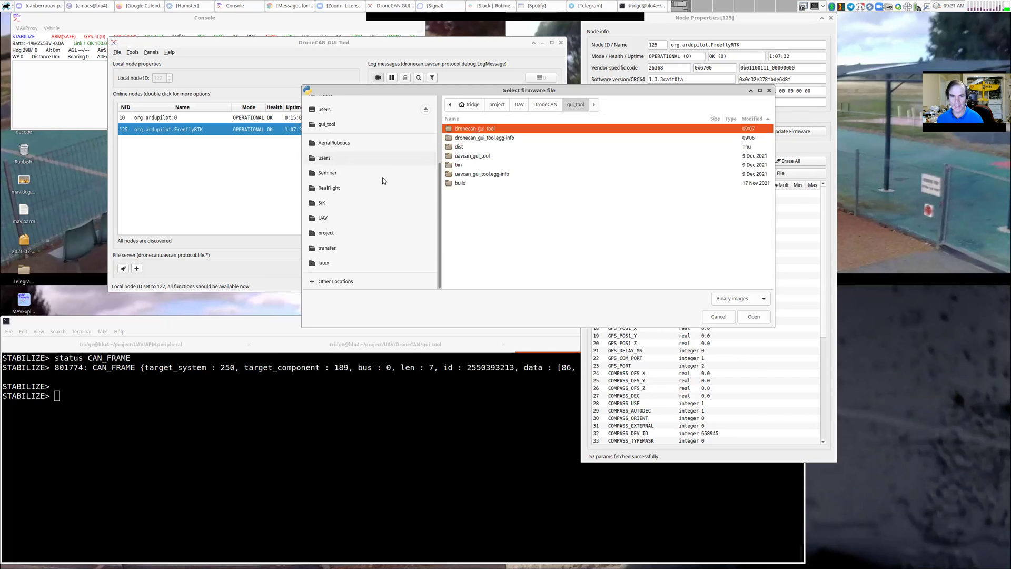
{"action": "left_click", "coordinate": [349, 248]}
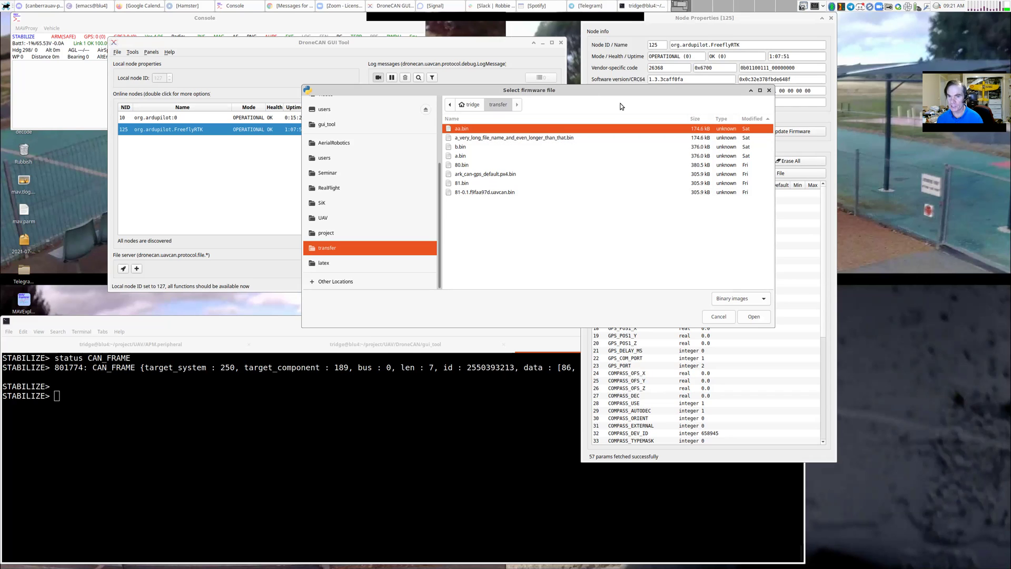
{"action": "left_click", "coordinate": [745, 299]}
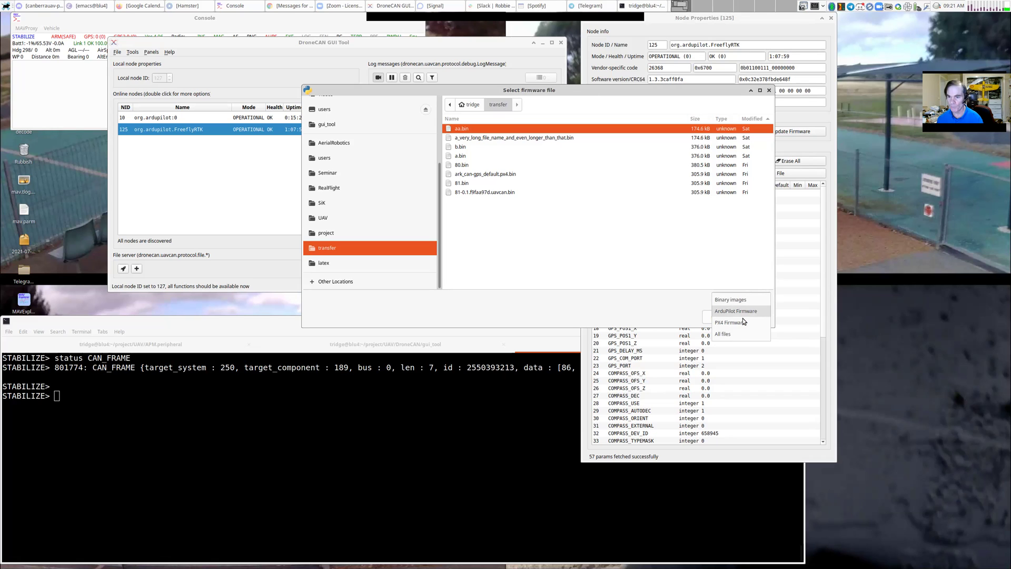
{"action": "left_click", "coordinate": [741, 312]}
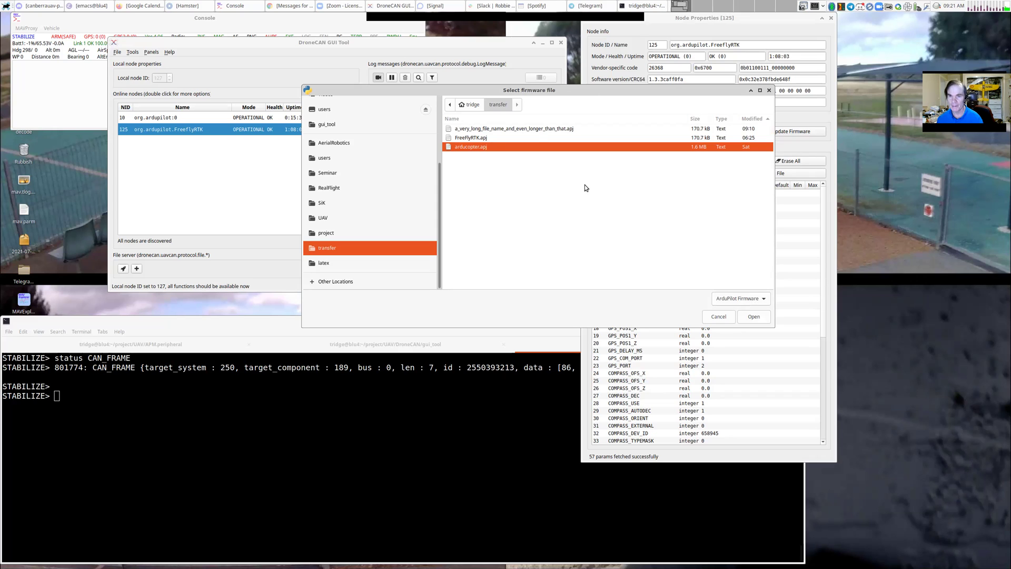
{"action": "left_click", "coordinate": [508, 137]}
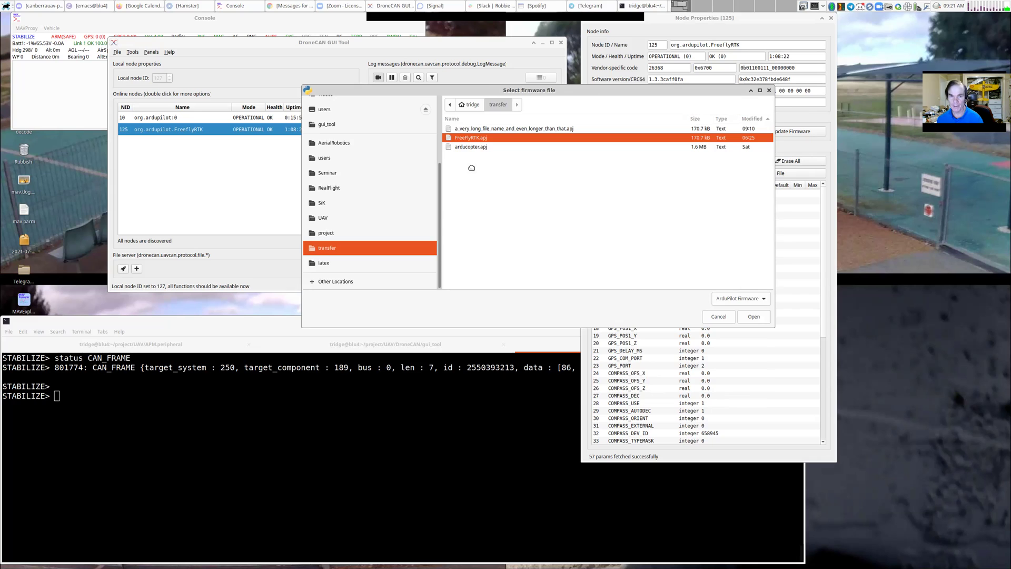
{"action": "left_click_drag", "start_coordinate": [472, 168], "coordinate": [470, 202]}
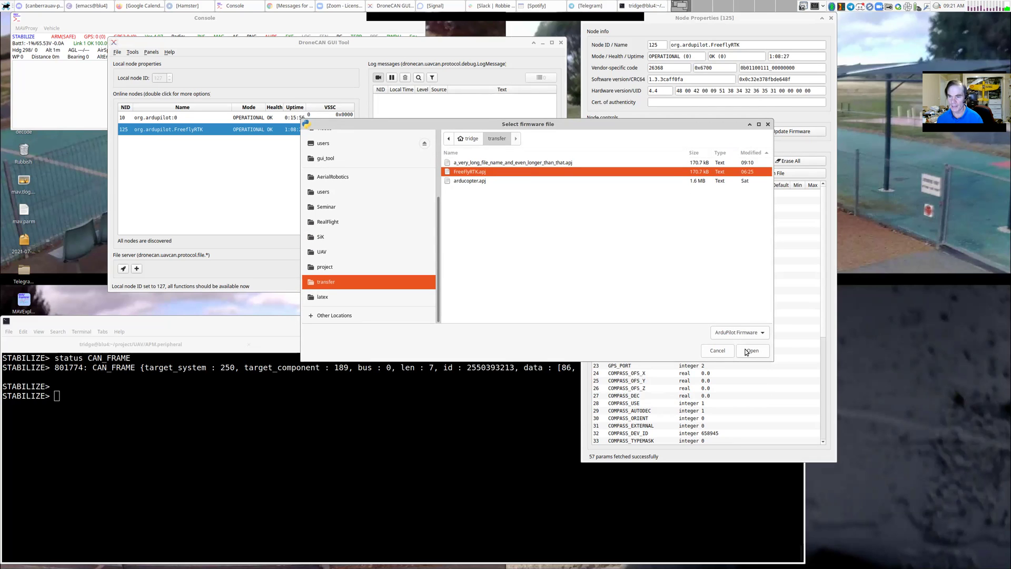
- Start the FreeFlyRTK.apj update on node 125 and repeatedly rerun 'status CAN_FRAME' in MAVProxy
{"action": "left_click", "coordinate": [751, 351]}
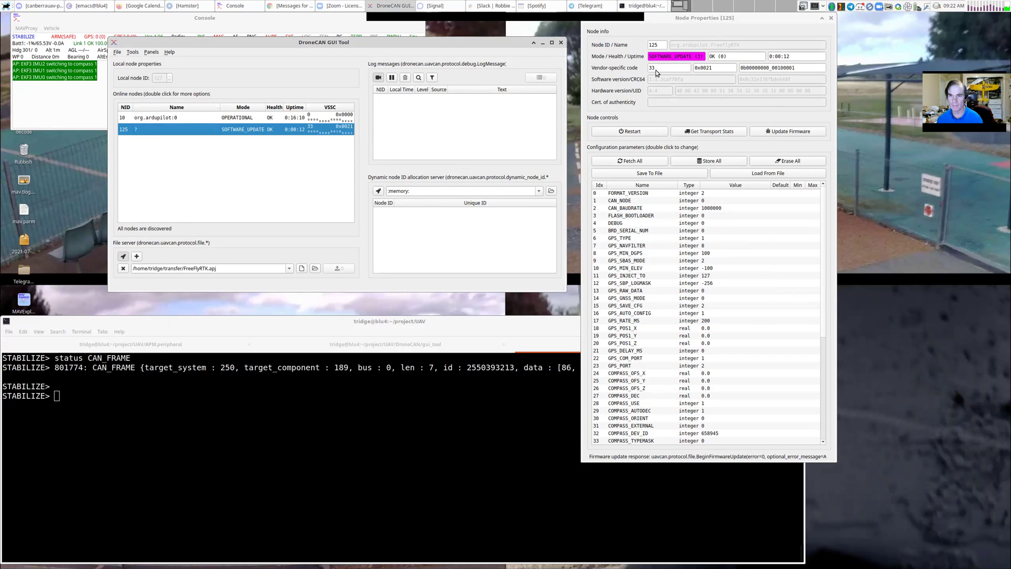
{"action": "left_click", "coordinate": [440, 318]}
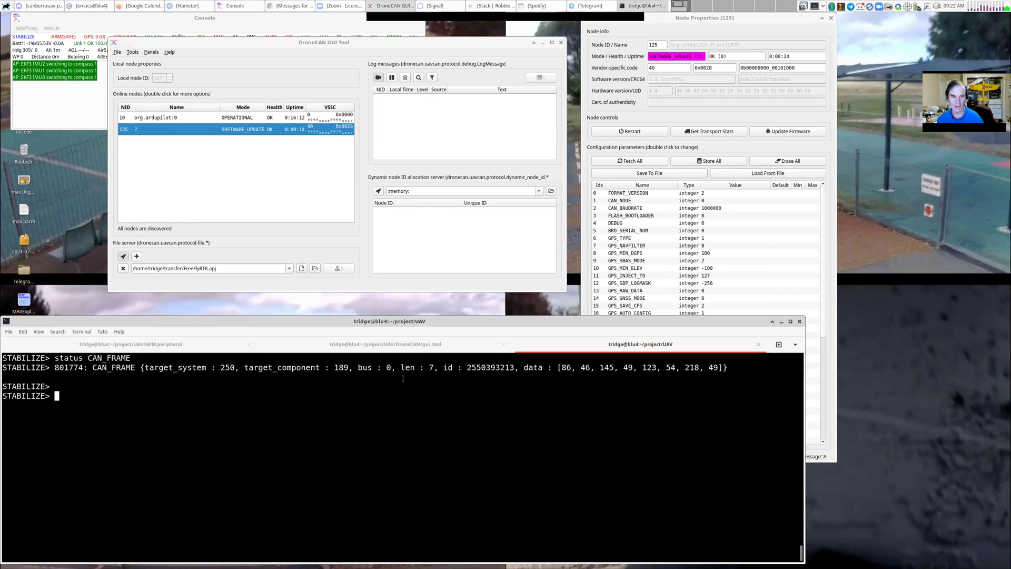
{"action": "key", "text": "Up"}
{"action": "key", "text": "Return"}
{"action": "key", "text": "Up"}
{"action": "key", "text": "Return"}
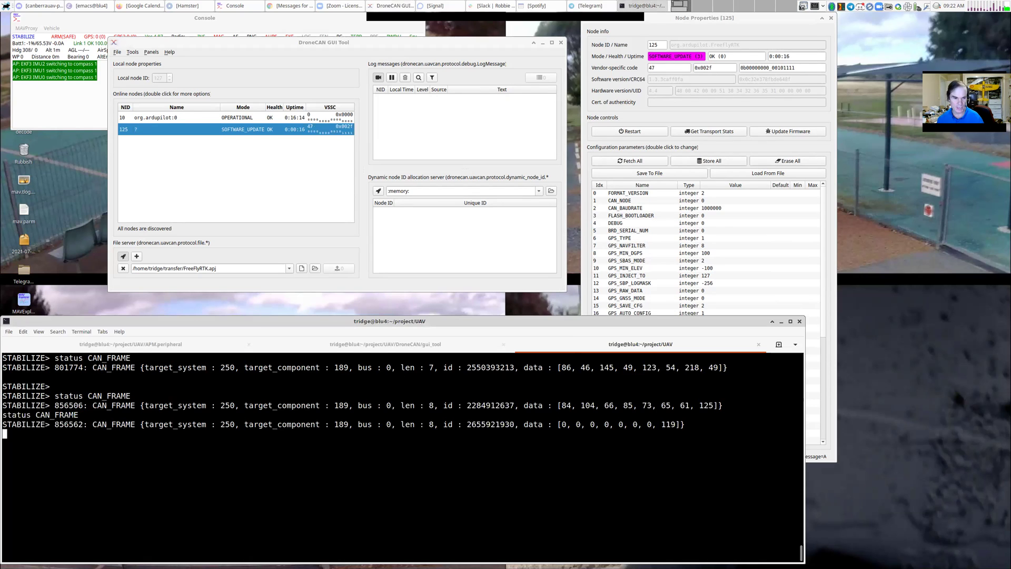
{"action": "key", "text": "Up"}
{"action": "key", "text": "Return"}
{"action": "key", "text": "Up"}
{"action": "key", "text": "Return"}
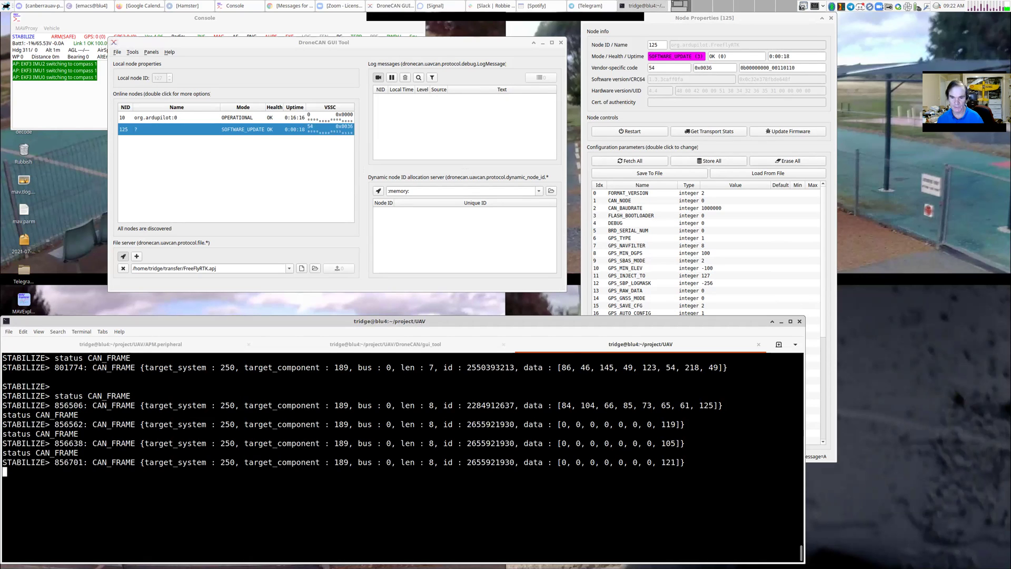
{"action": "key", "text": "Up"}
{"action": "key", "text": "Return"}
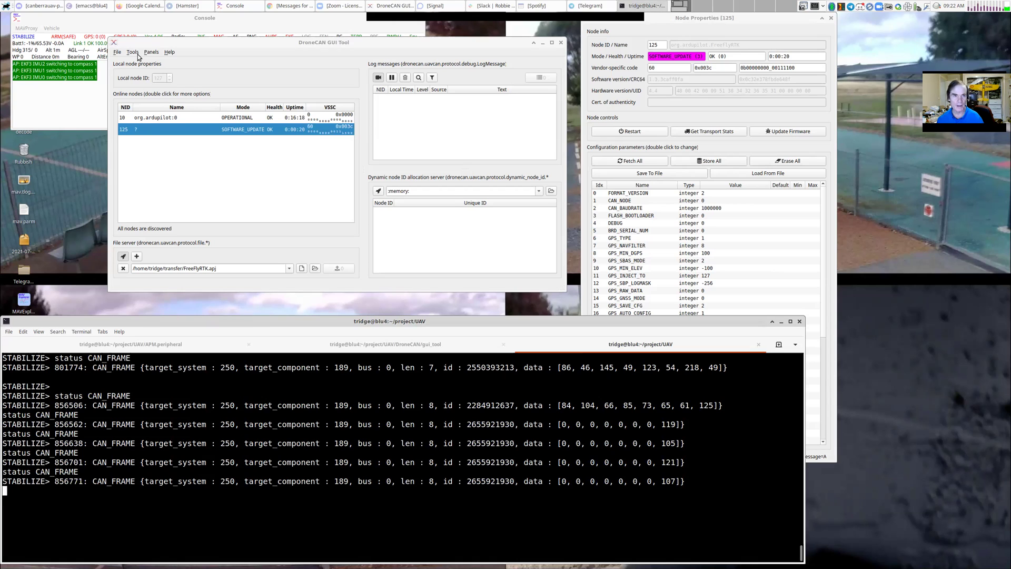
- Open the CAN bus monitor, move it to the upper left, and start capturing frames
{"action": "left_click", "coordinate": [132, 52]}
{"action": "key", "text": "Escape"}
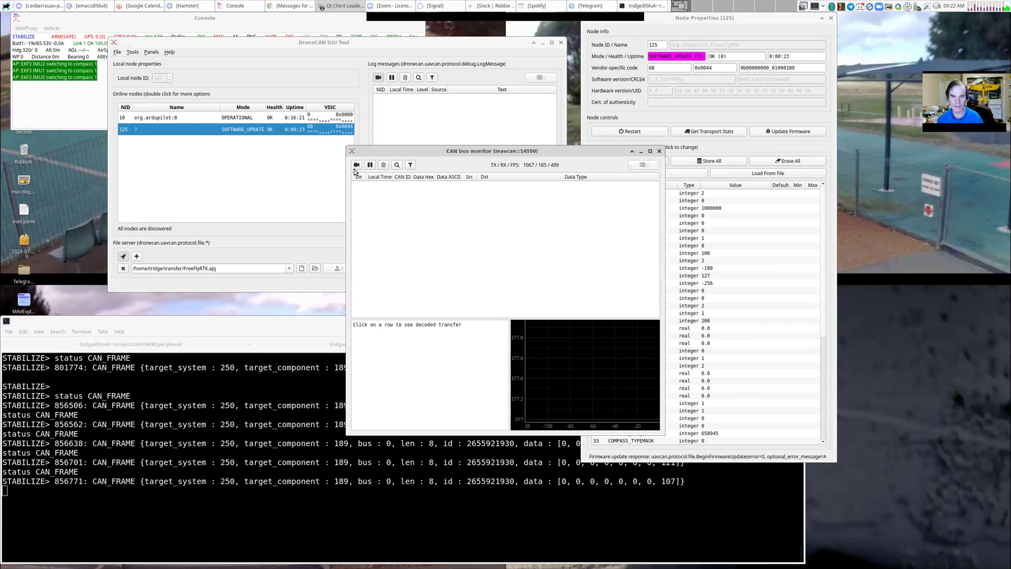
{"action": "left_click_drag", "start_coordinate": [495, 151], "coordinate": [229, 75]}
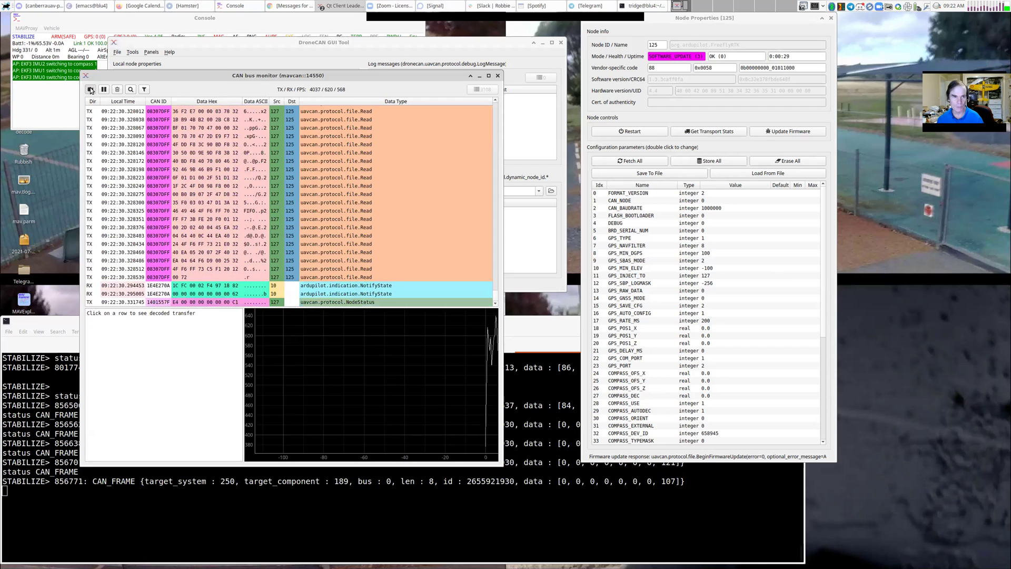
{"action": "left_click", "coordinate": [357, 198]}
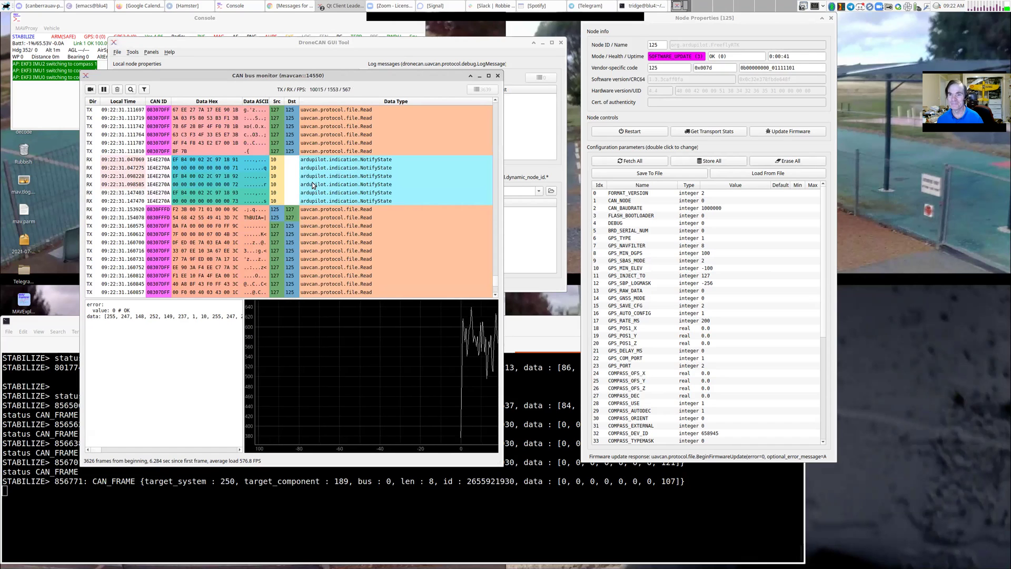
- Reopen the bus monitor, capture then pause traffic, and decode the file.Read request at offset 164096
{"action": "left_click", "coordinate": [498, 76]}
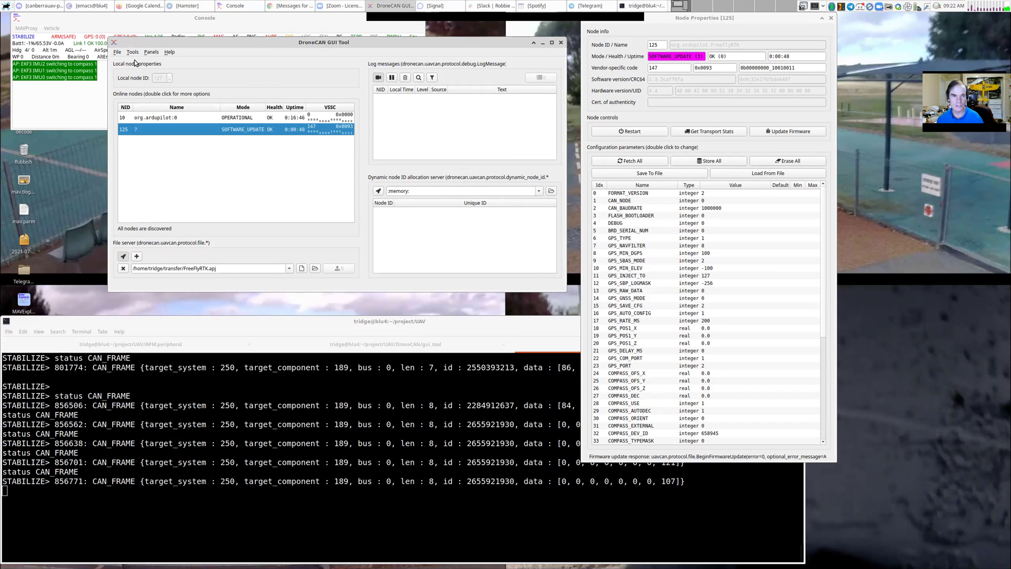
{"action": "key", "text": "ctrl+shift+b"}
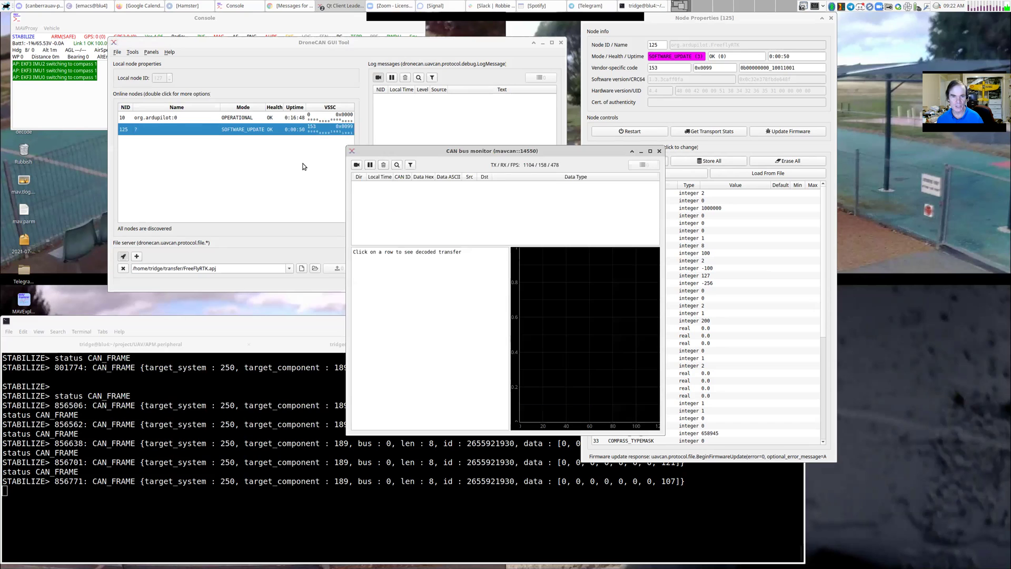
{"action": "left_click", "coordinate": [357, 165]}
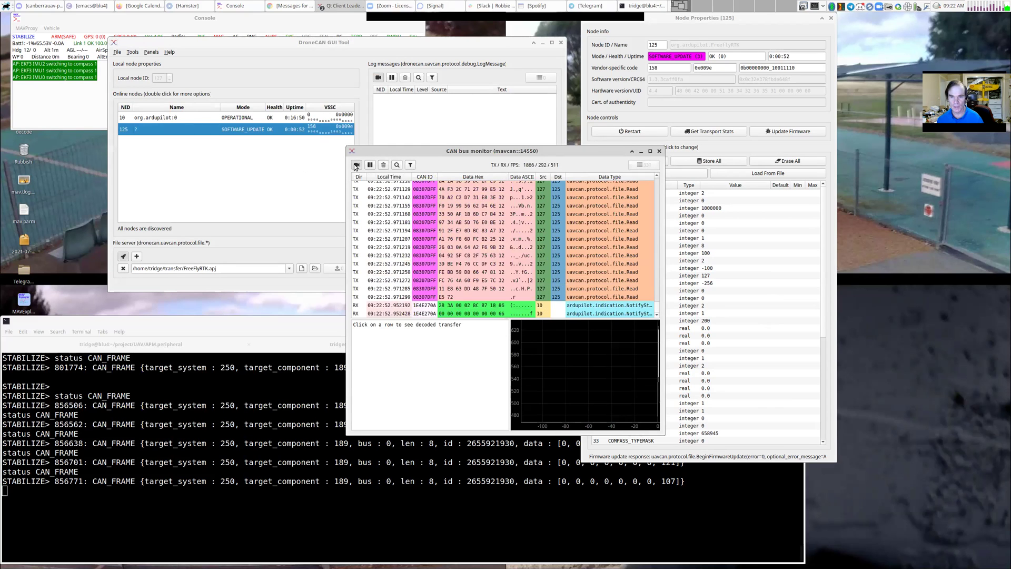
{"action": "left_click", "coordinate": [528, 210]}
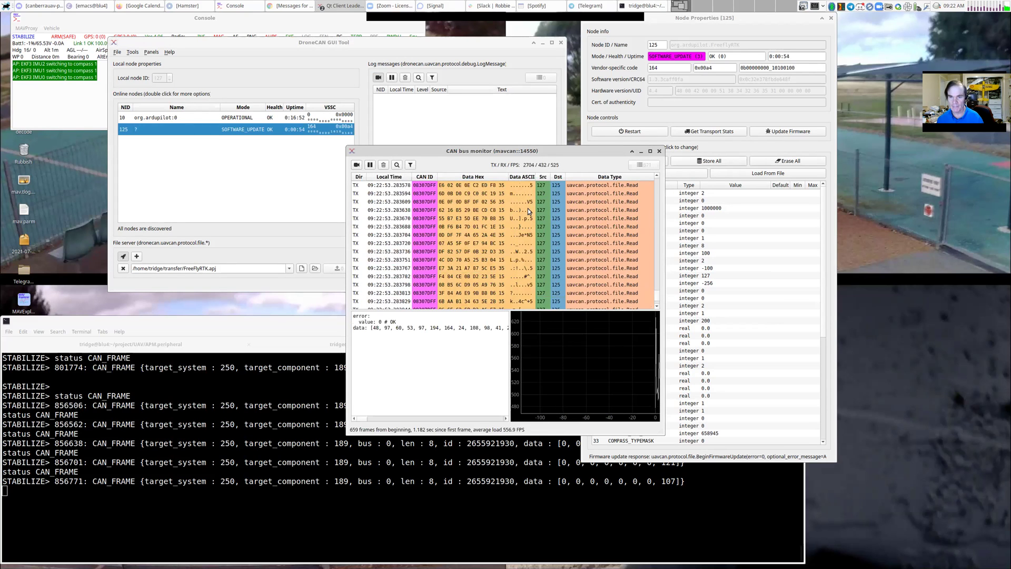
{"action": "left_click", "coordinate": [527, 217]}
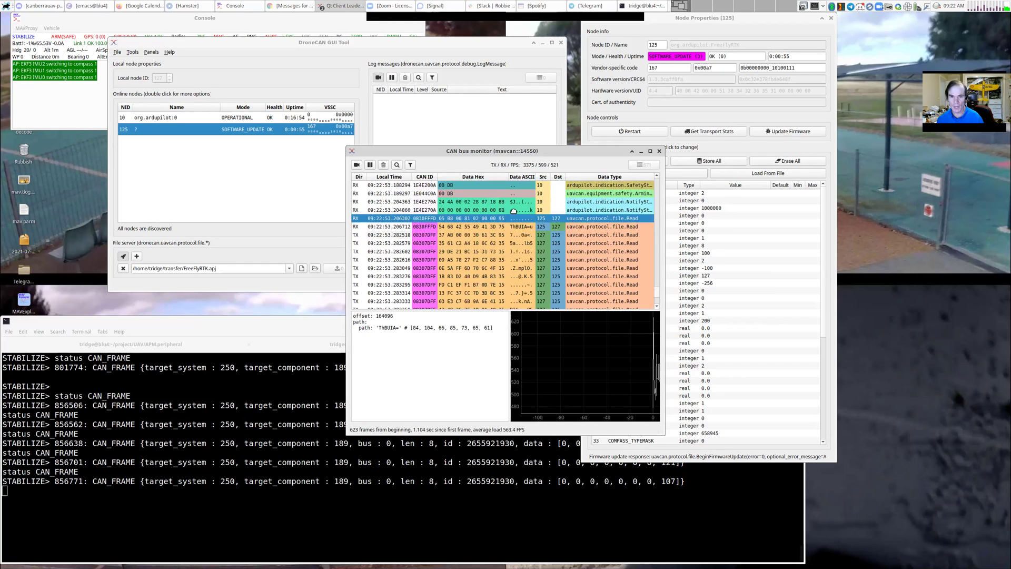
{"action": "left_click_drag", "start_coordinate": [523, 234], "coordinate": [482, 130]}
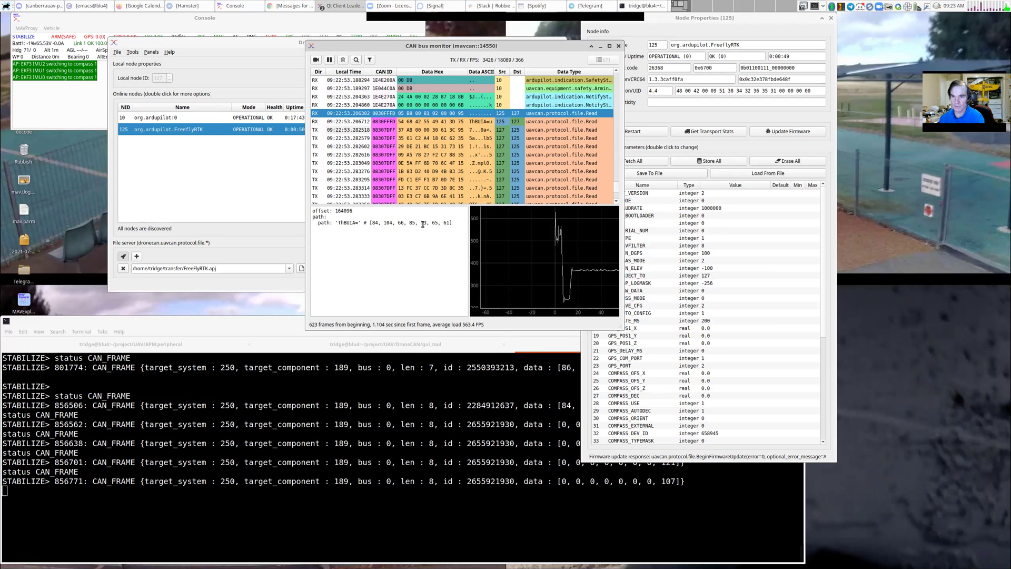
- Close the bus monitor and flash a_very_long_file_name_and_even_longer_than_that.apj using the ArduPilot Firmware filter
{"action": "left_click", "coordinate": [620, 47]}
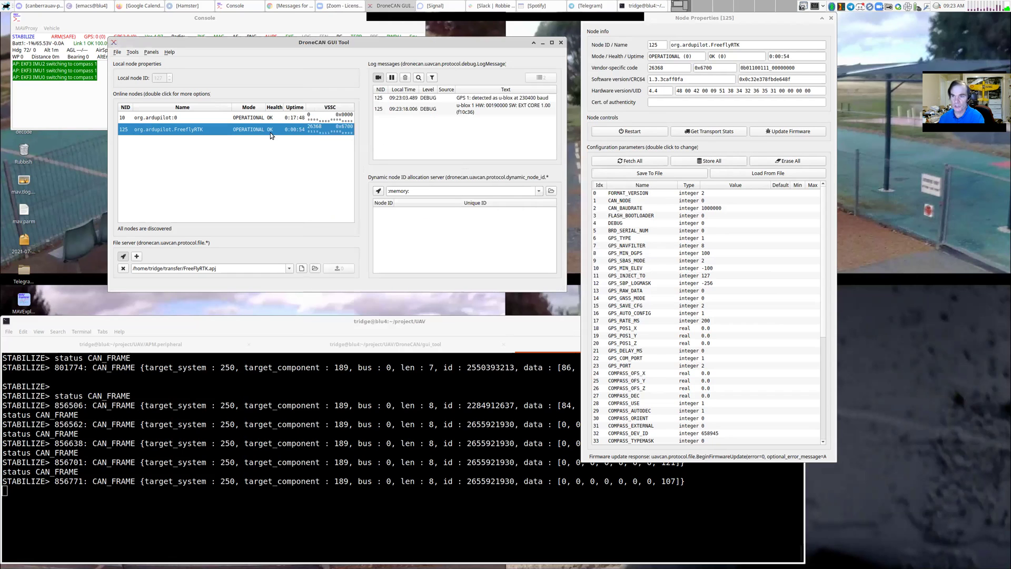
{"action": "left_click", "coordinate": [769, 132]}
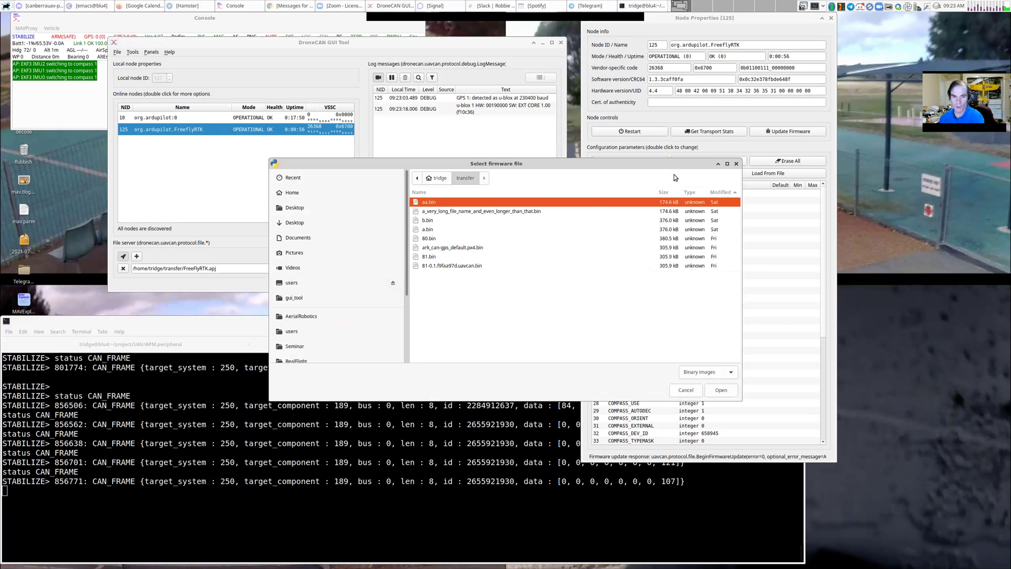
{"action": "left_click", "coordinate": [708, 372]}
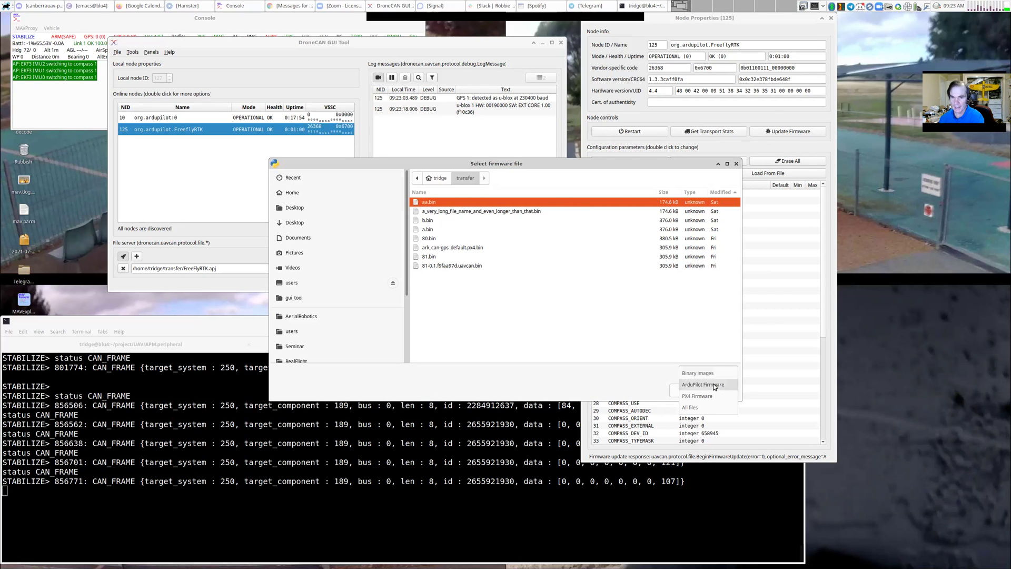
{"action": "left_click", "coordinate": [715, 385]}
{"action": "left_click", "coordinate": [428, 204]}
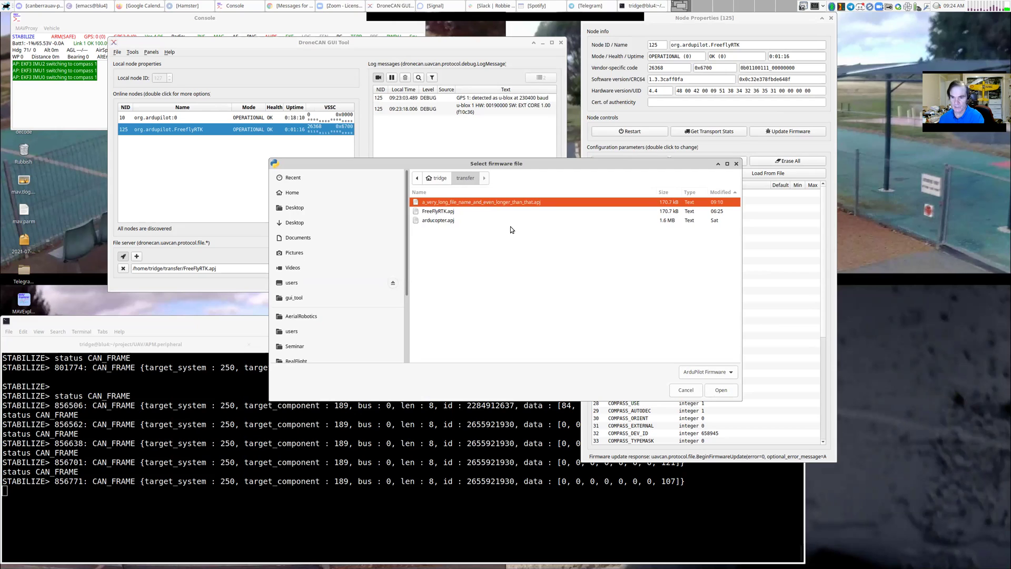
{"action": "left_click", "coordinate": [721, 391]}
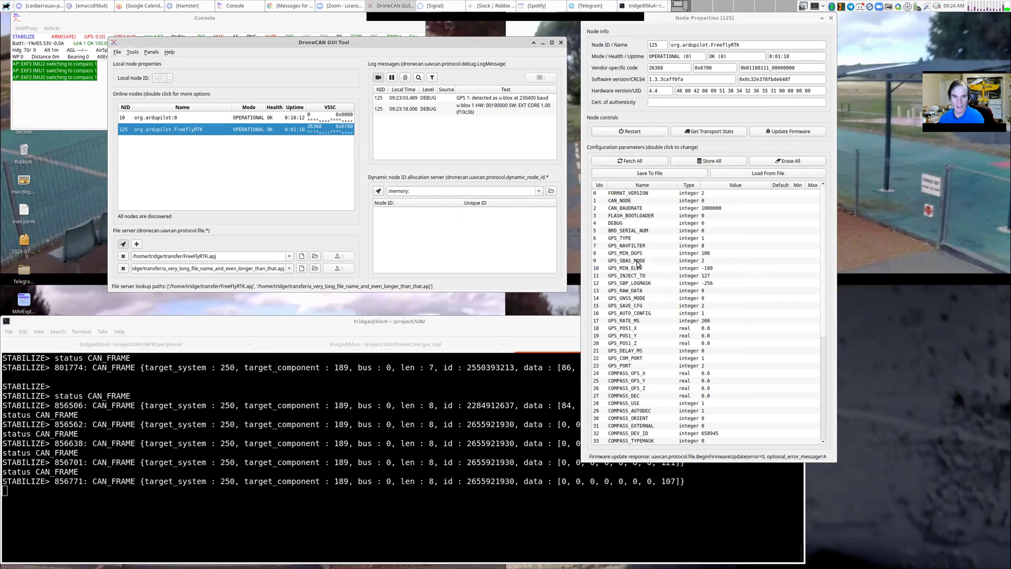